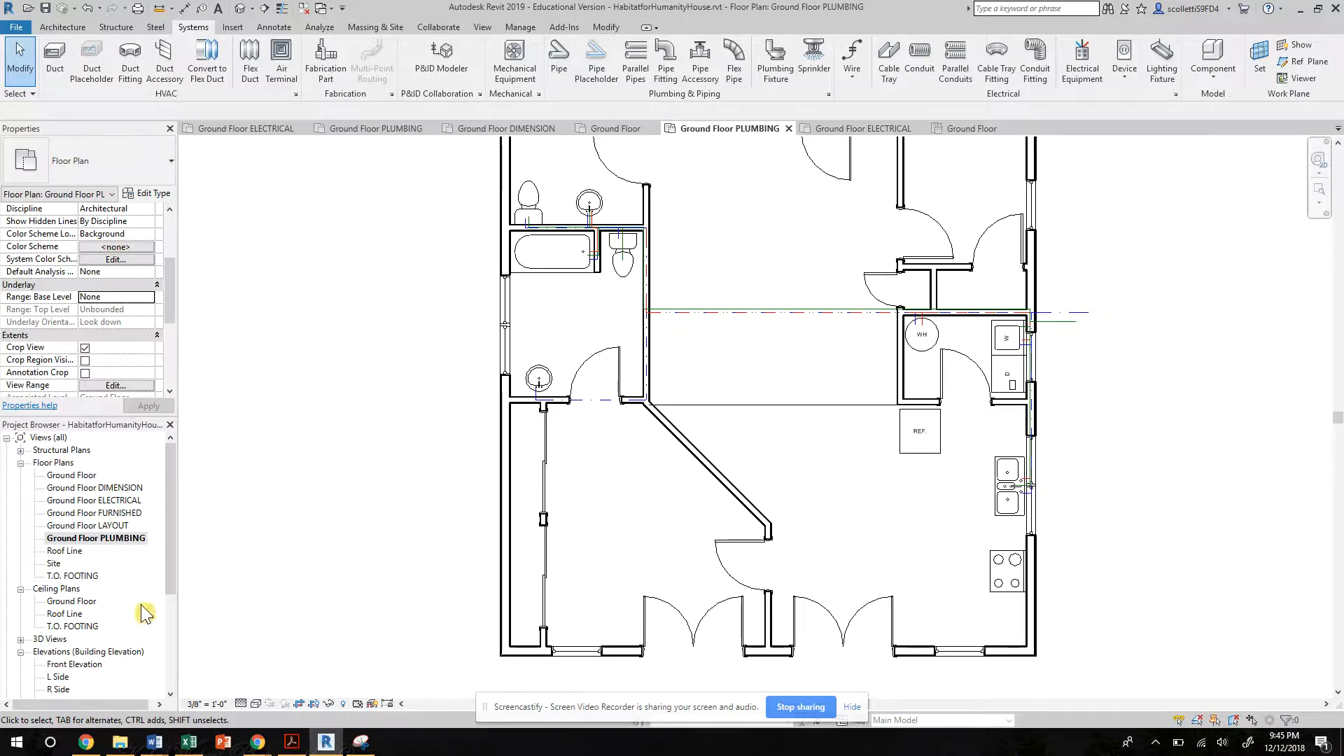
# Open the Ground Floor ceiling plan and bring the whole house into view
pyautogui.click(64, 590)
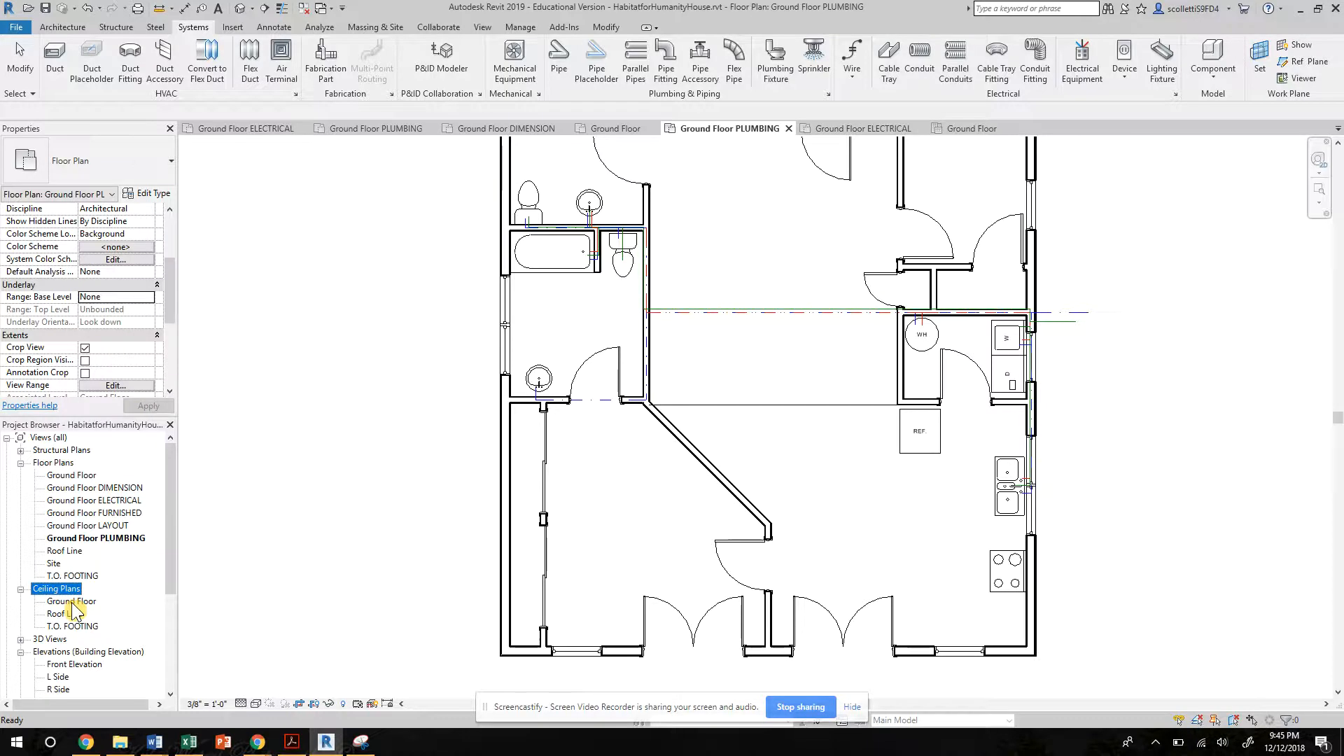
pyautogui.doubleClick(71, 602)
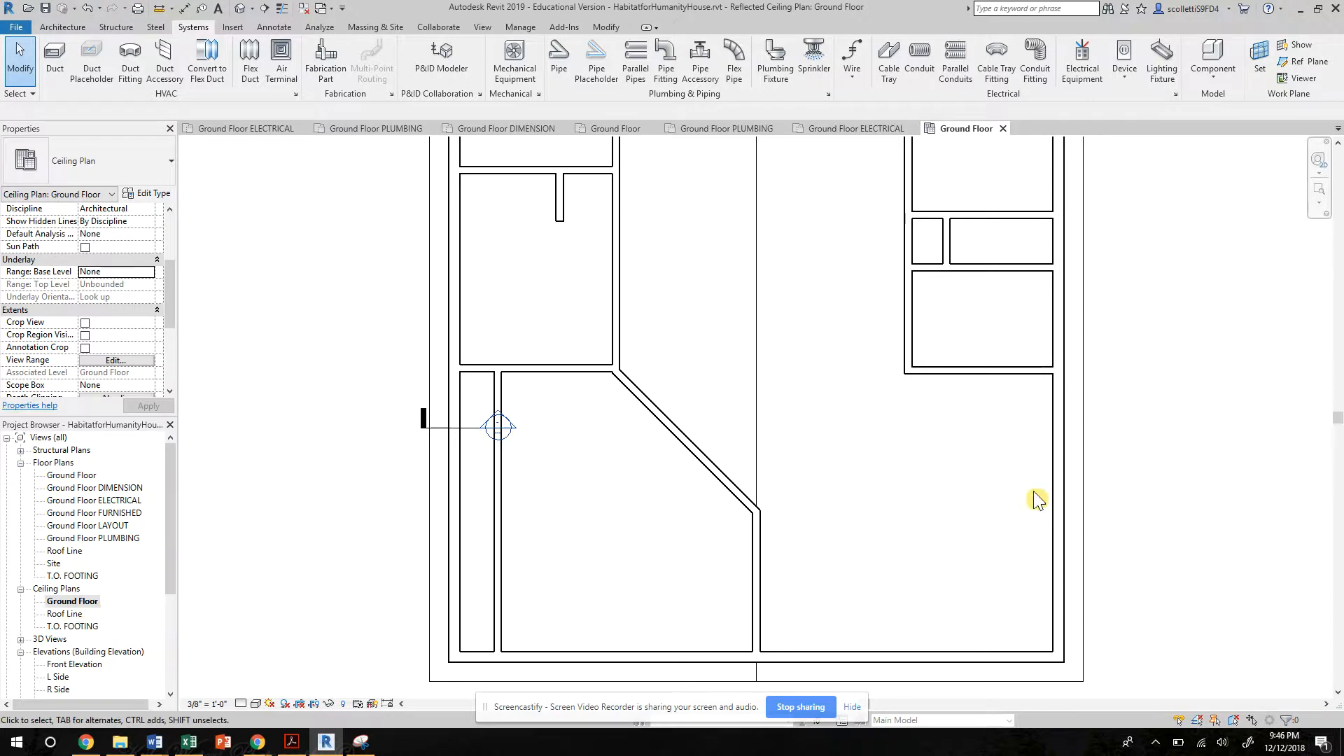
pyautogui.scroll(-2, 1025, 501)
pyautogui.scroll(2, 1025, 503)
pyautogui.moveTo(1024, 506); pyautogui.dragTo(957, 558, button='middle')
pyautogui.scroll(-1, 957, 558)
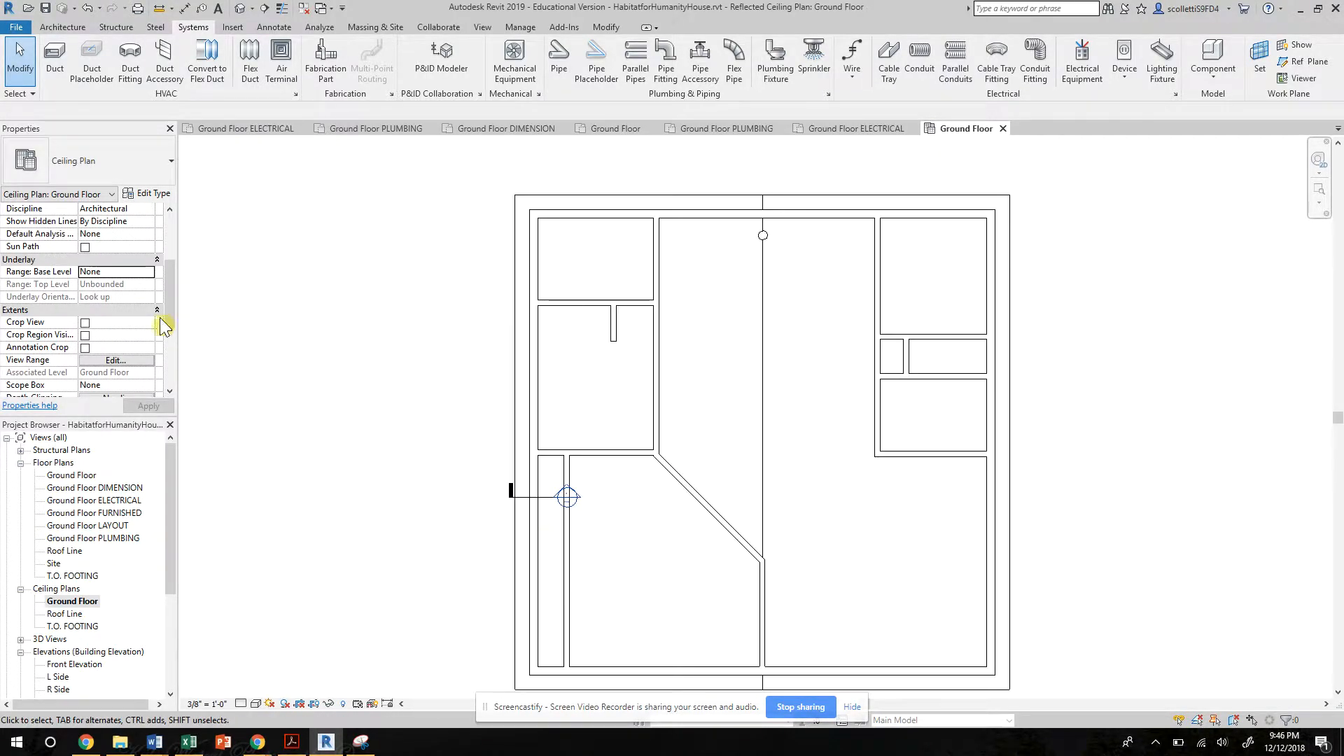
# Set the ceiling plan's underlay base level to Ground Floor and apply it
pyautogui.moveTo(171, 283); pyautogui.dragTo(171, 309)
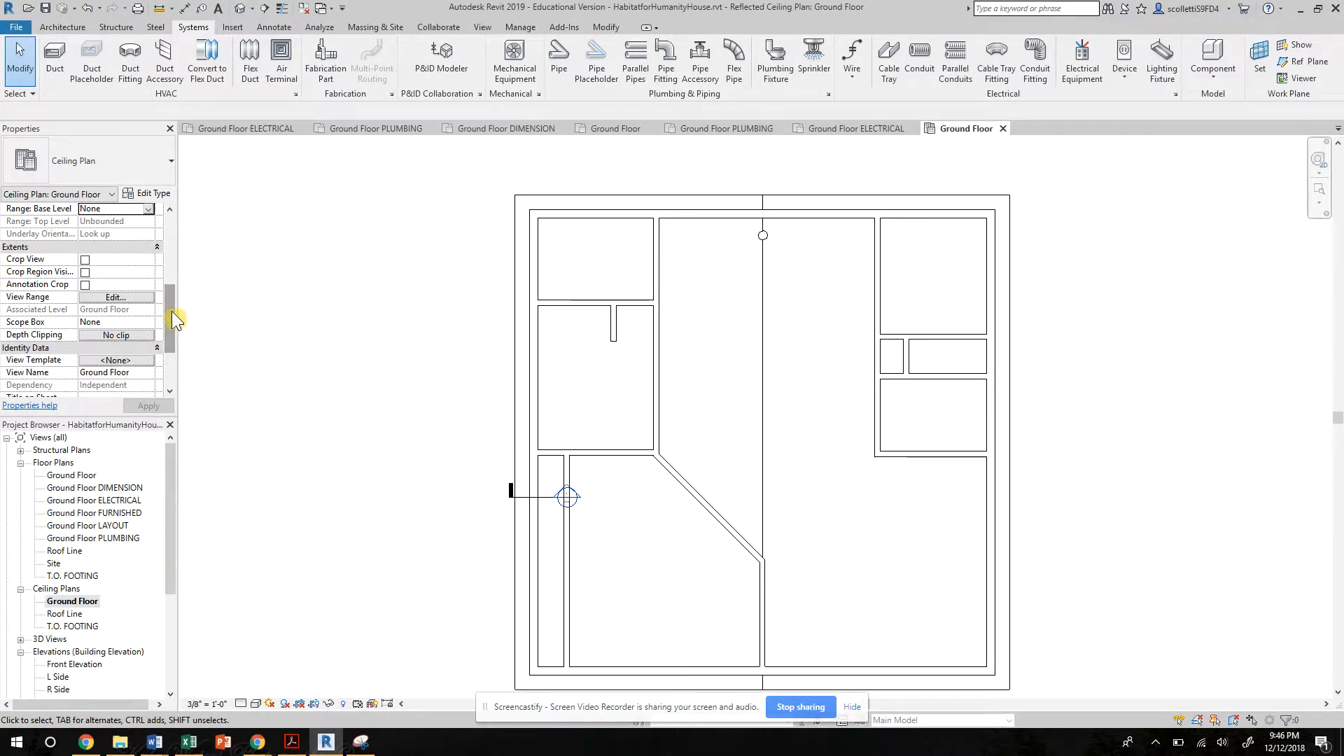
pyautogui.moveTo(171, 311)
pyautogui.mouseDown()
pyautogui.moveTo(178, 234)
pyautogui.moveTo(170, 294)
pyautogui.mouseUp()
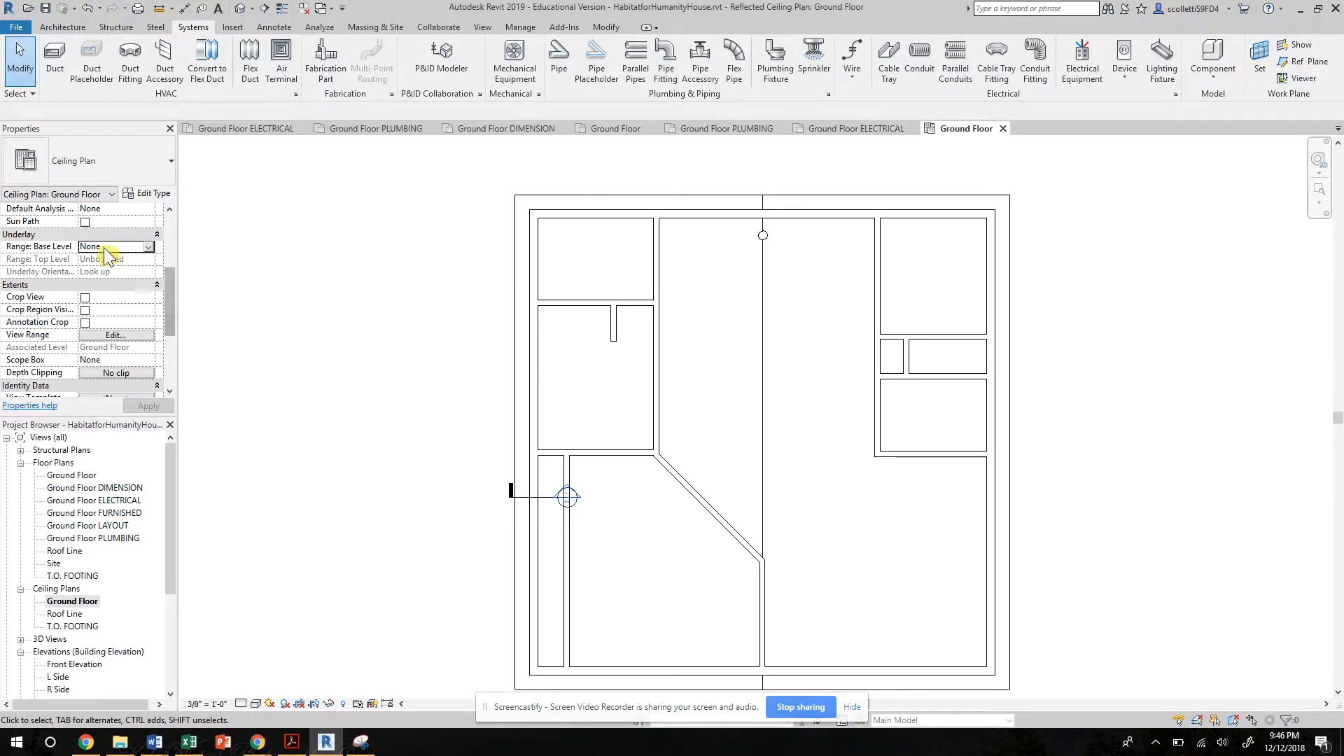
pyautogui.click(150, 247)
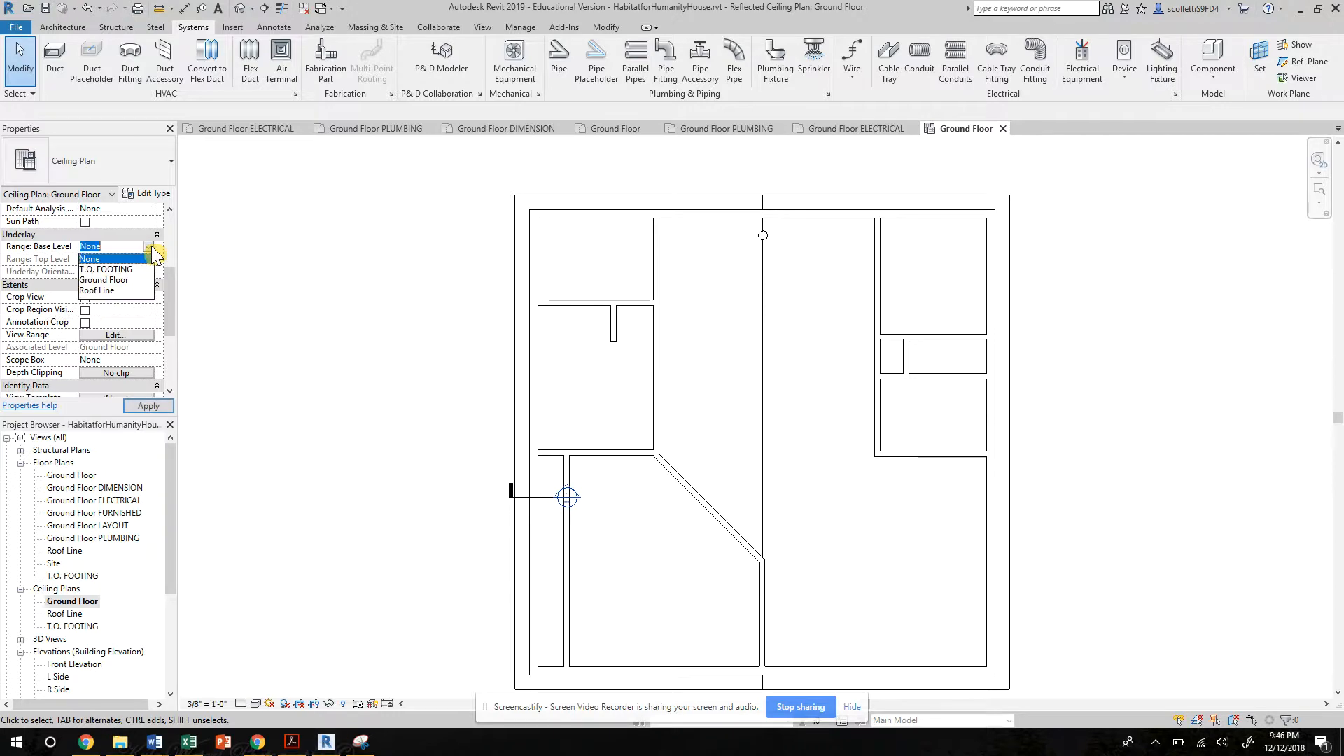
pyautogui.click(136, 280)
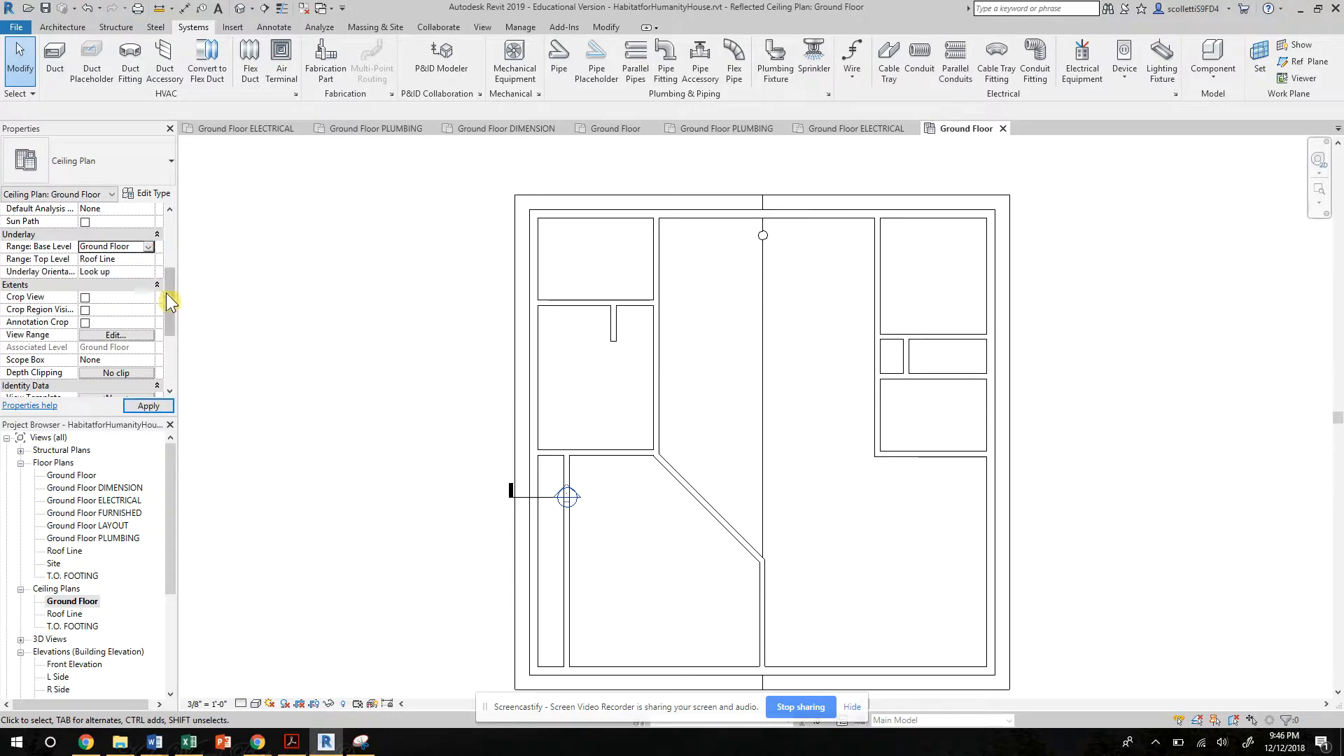
pyautogui.click(156, 407)
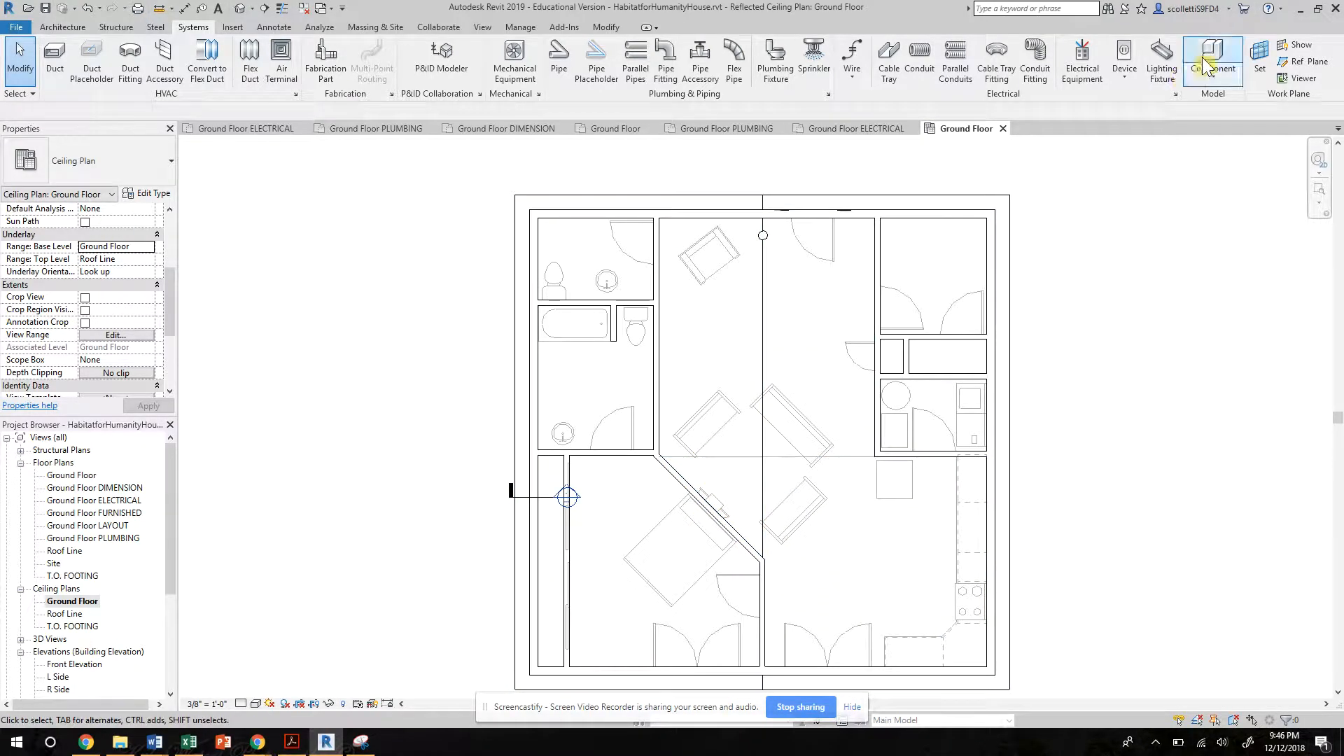
# Start placing a lighting fixture and browse for families to load in the US Imperial library's Lighting, Architectural, Internal folder
pyautogui.click(1163, 63)
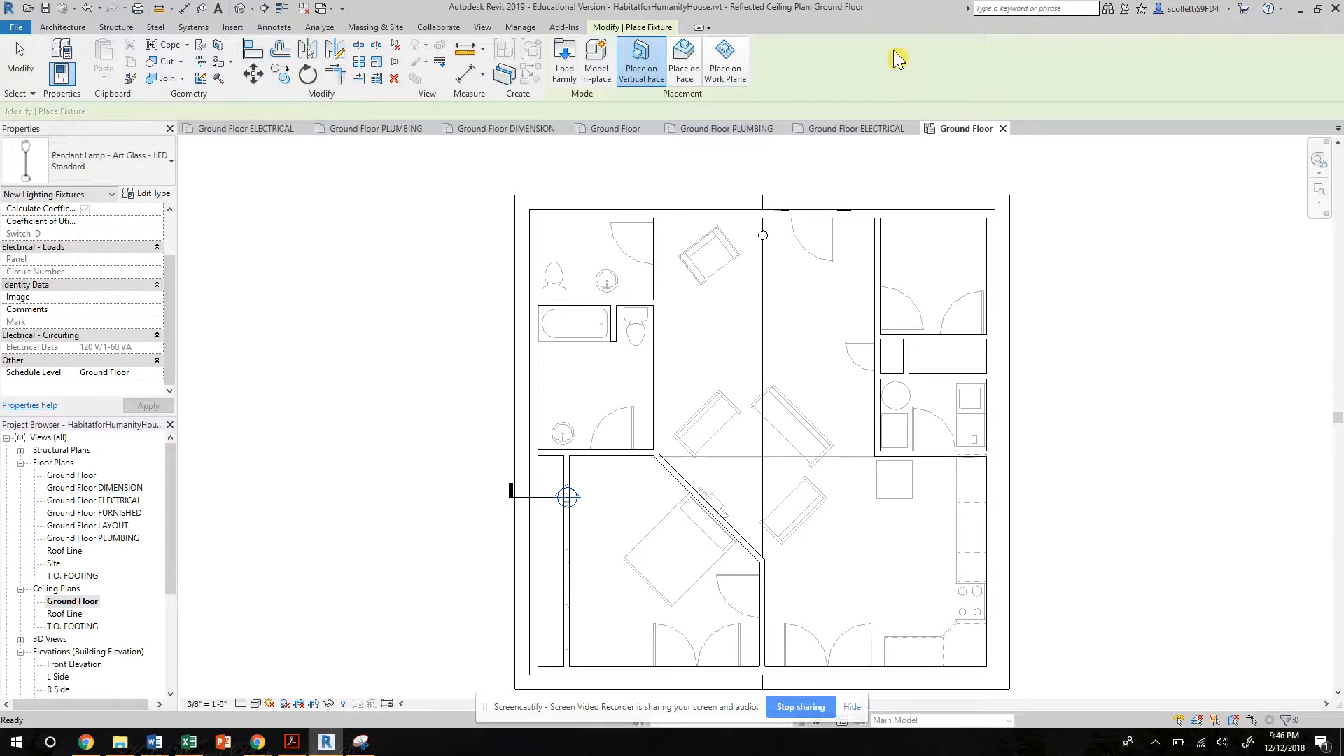
pyautogui.click(568, 63)
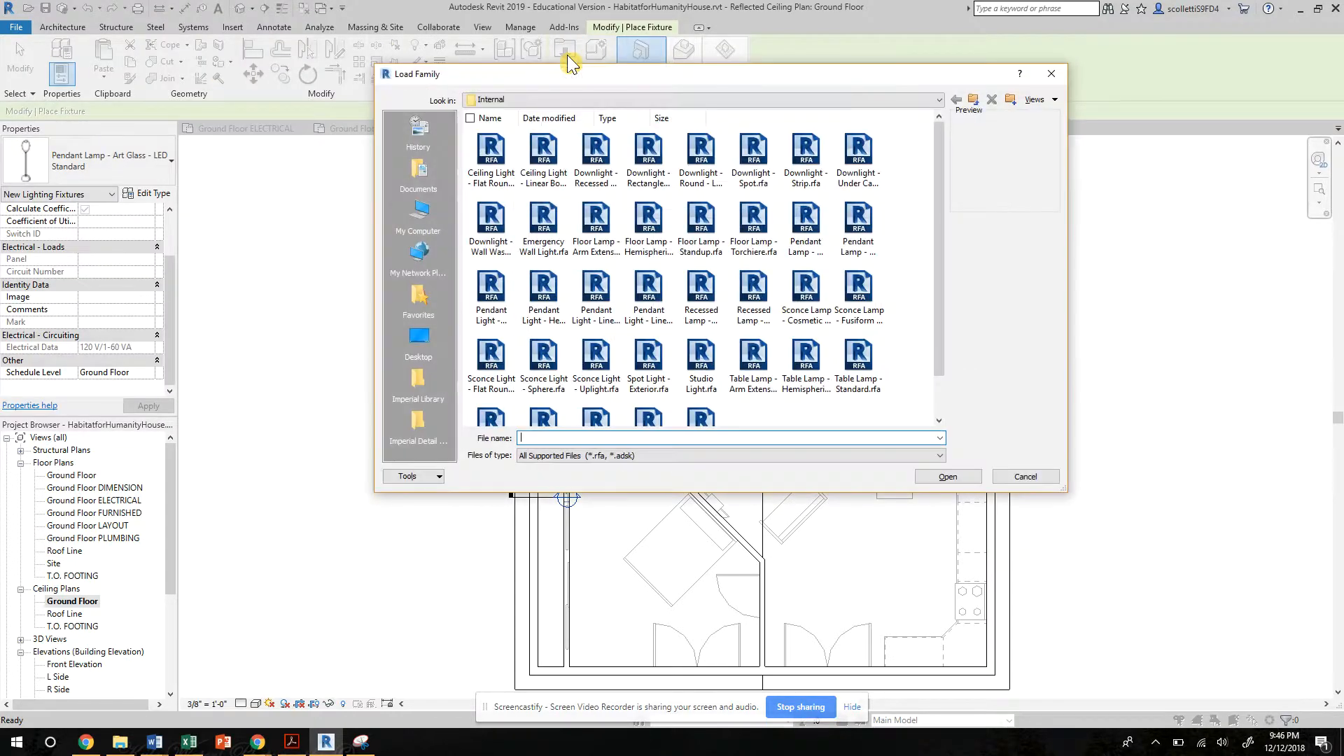
pyautogui.click(541, 100)
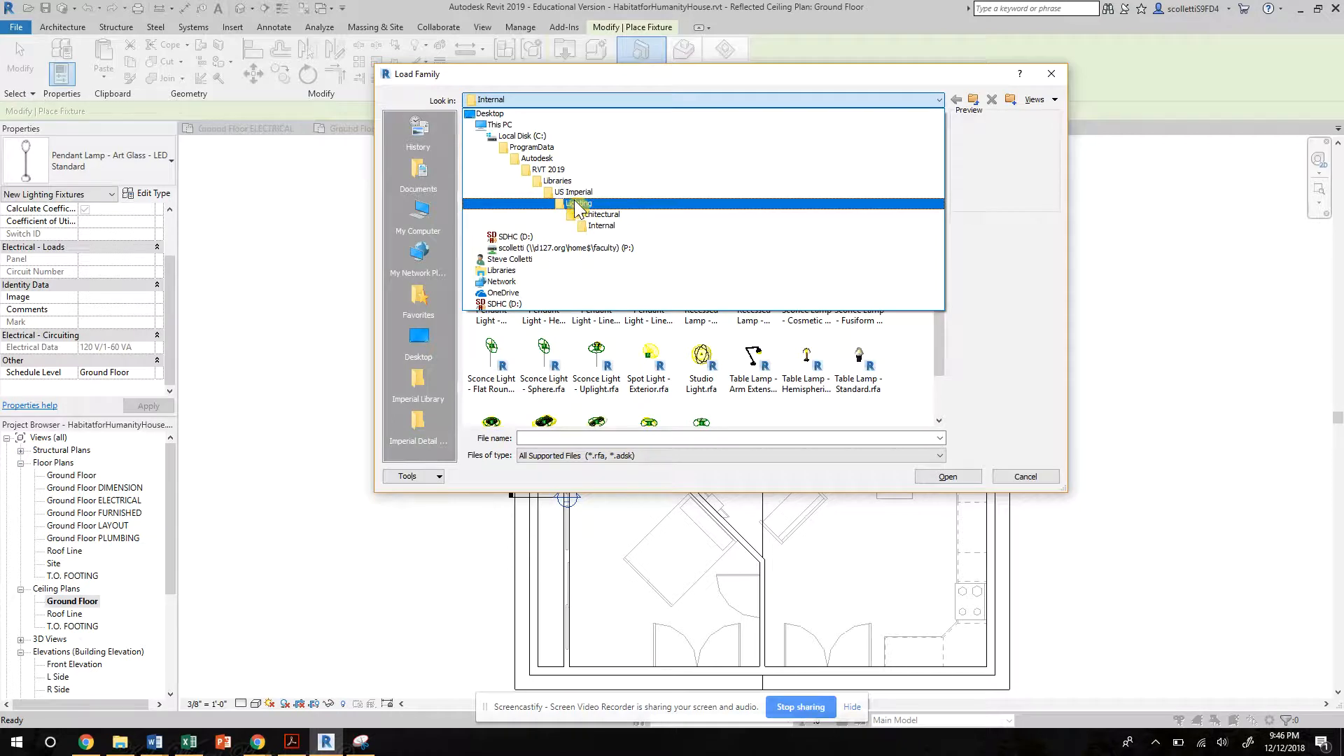
pyautogui.click(571, 193)
pyautogui.doubleClick(489, 298)
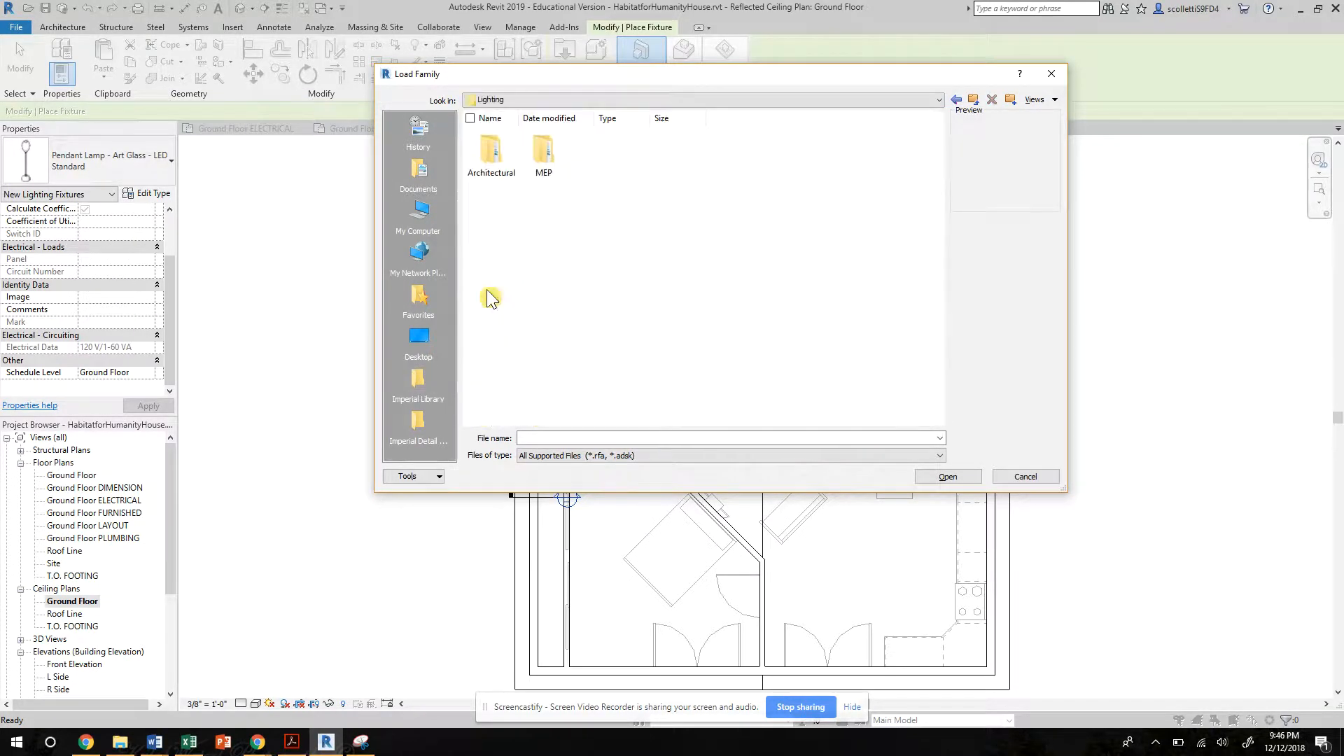
pyautogui.doubleClick(491, 157)
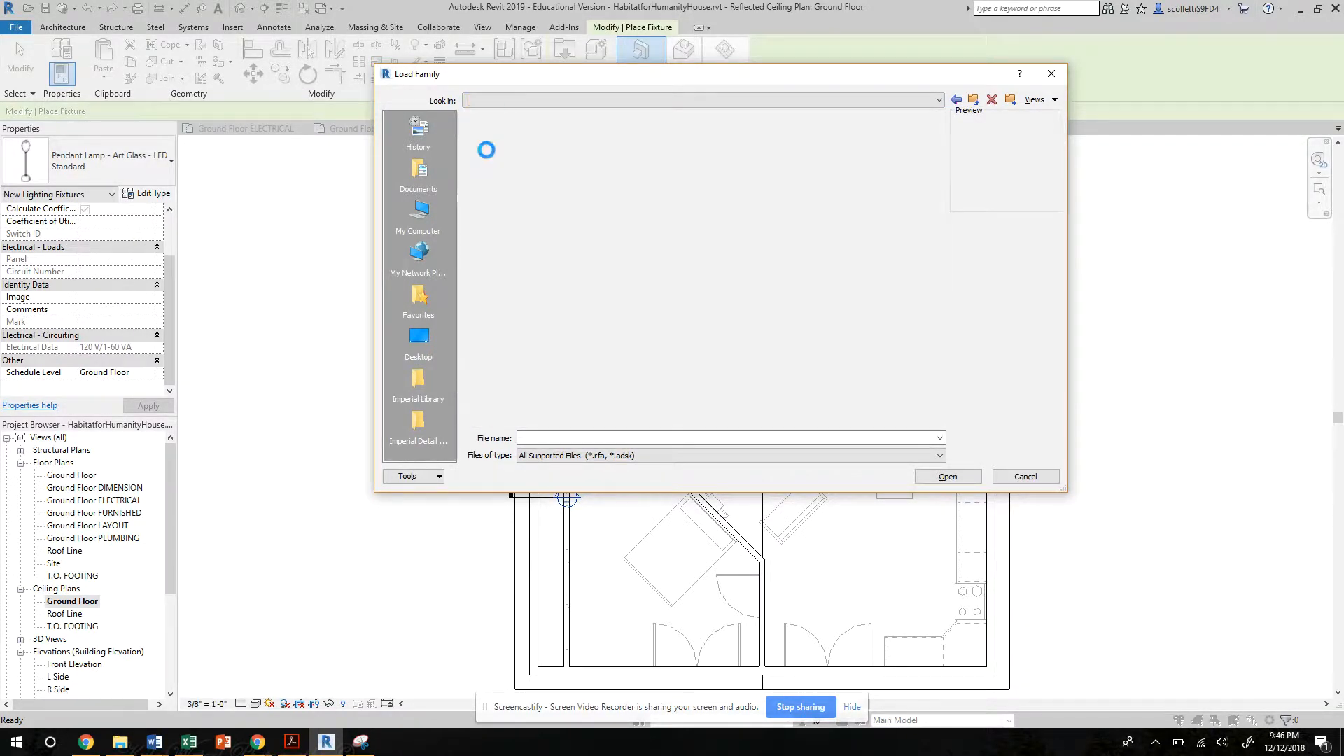
pyautogui.doubleClick(539, 158)
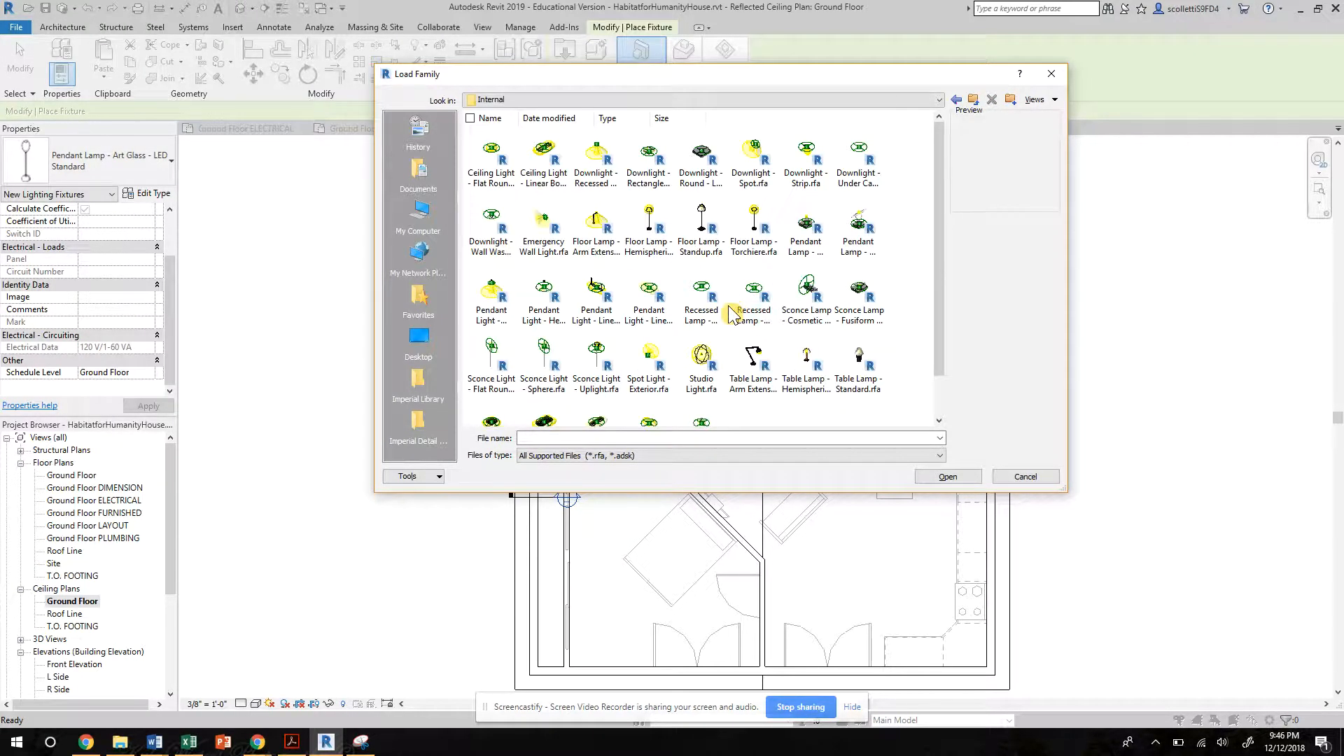
# Load the Pendant Lamp - Art Glass - LED and Recessed Lamp - Round - LED families, choosing the 3" Trimless Wall Wash type for the recessed lamp
pyautogui.click(808, 257)
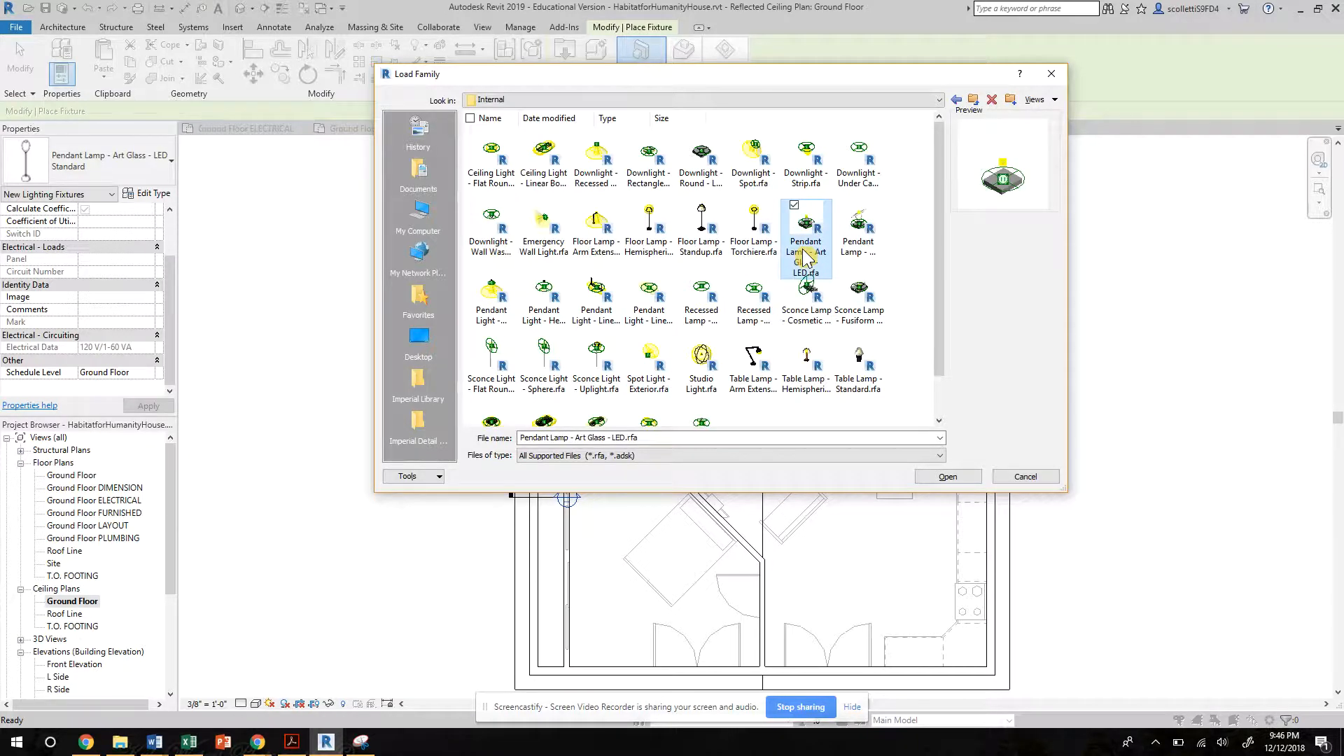
pyautogui.click(756, 313)
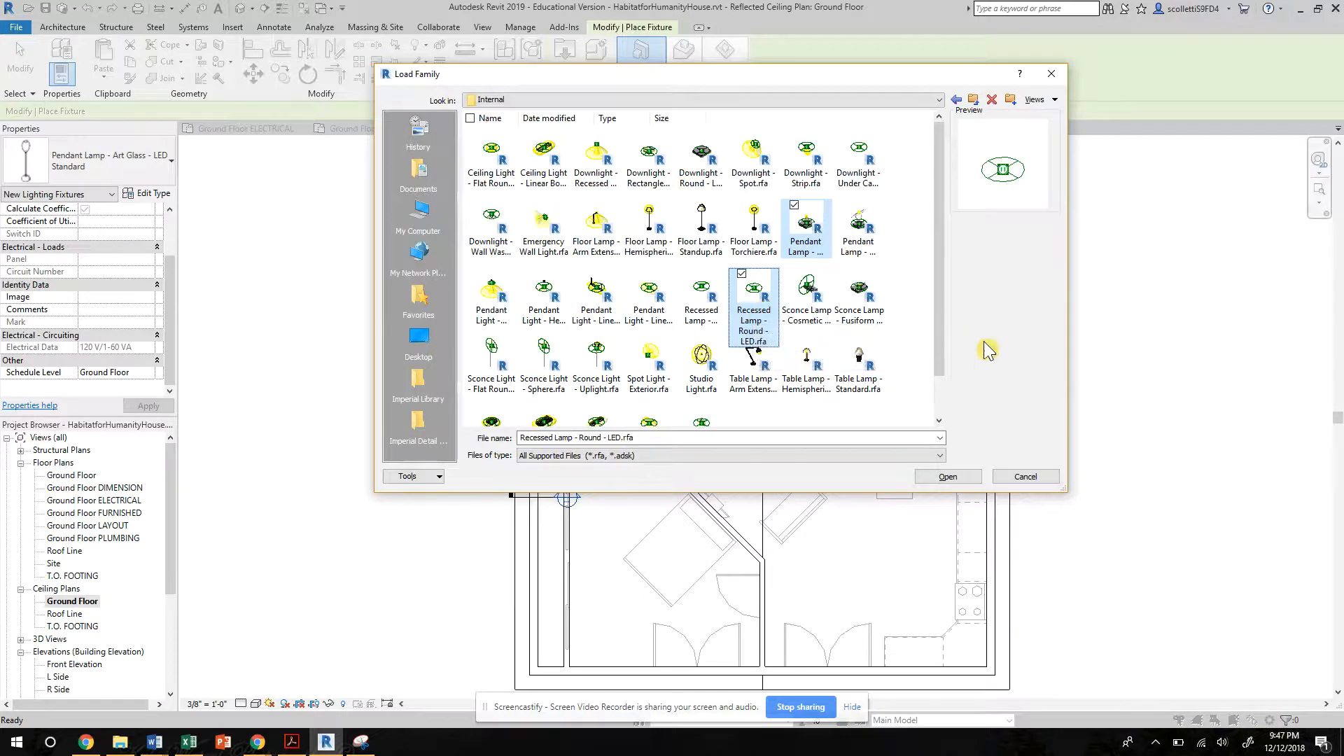
pyautogui.scroll(-1, 903, 387)
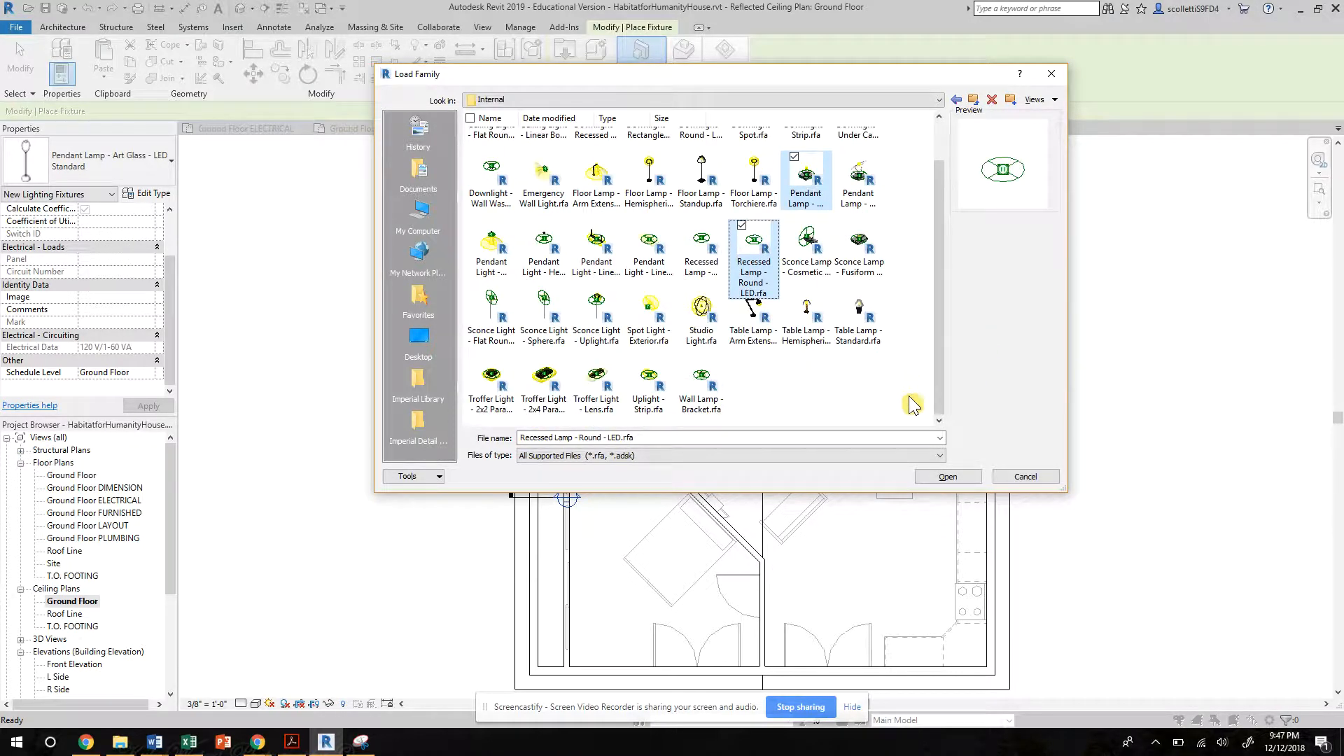
pyautogui.click(970, 482)
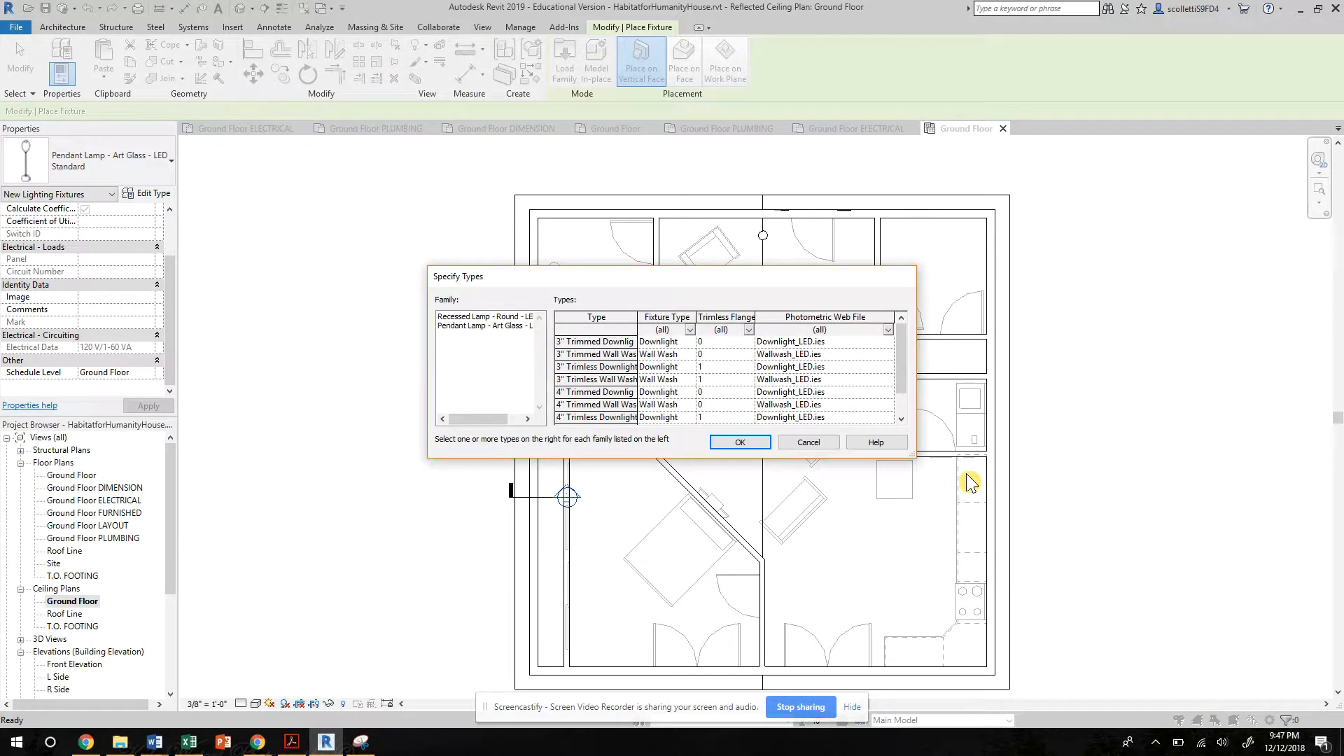
pyautogui.scroll(-1, 670, 414)
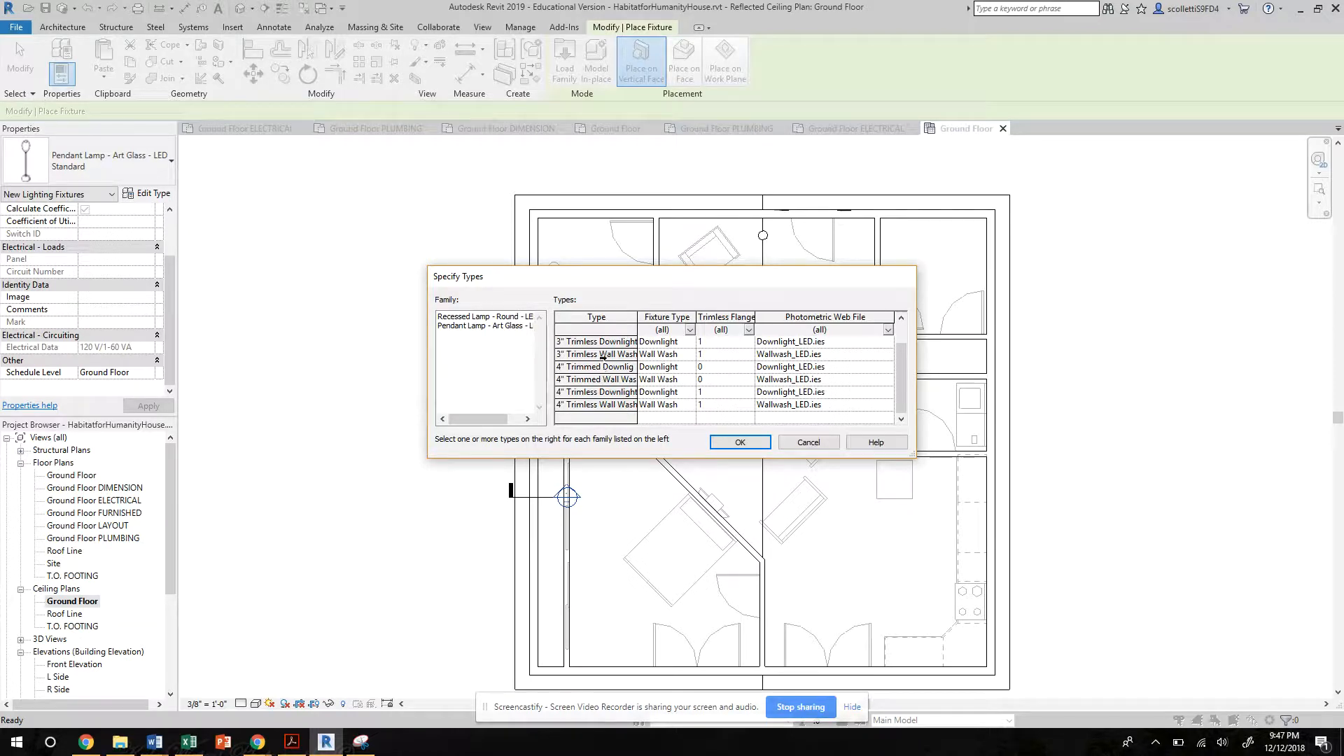
pyautogui.click(602, 355)
pyautogui.click(729, 442)
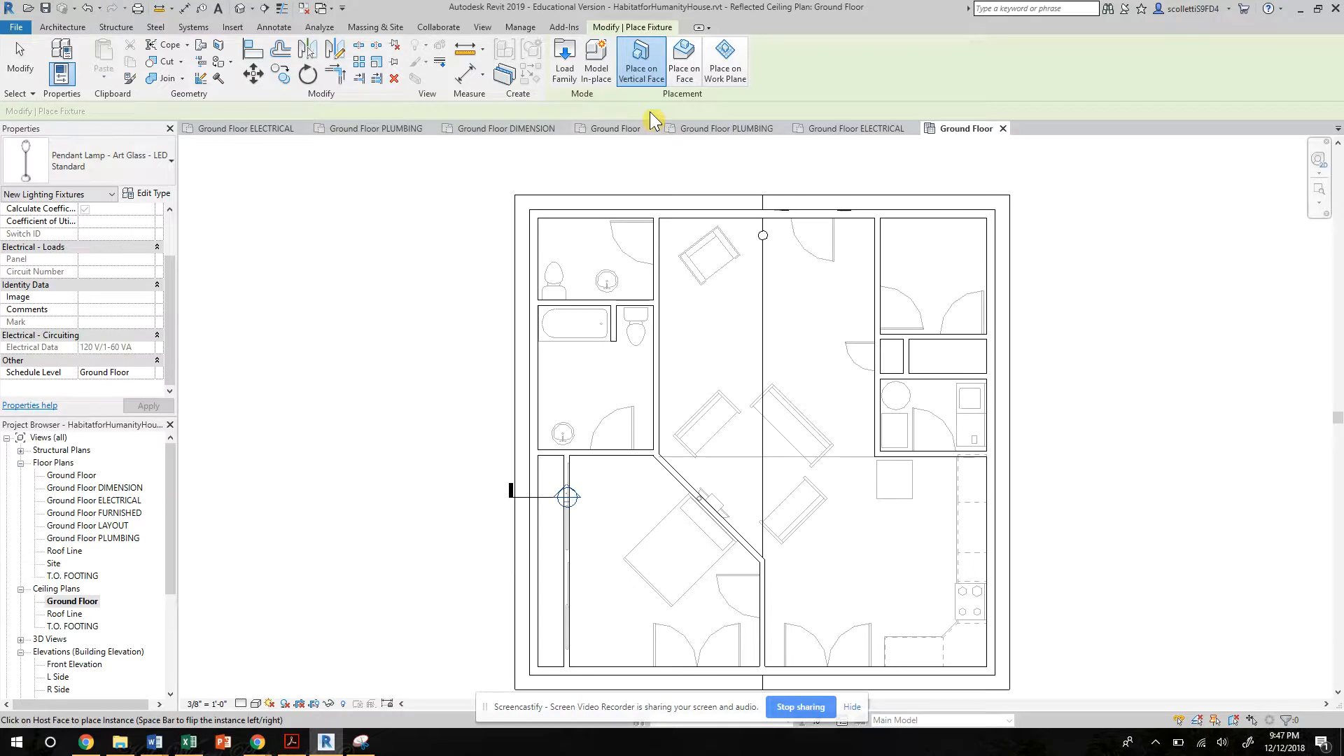
# Place three Art Glass LED pendant lamps on the work plane in a diagonal row between the living room seating and the kitchen
pyautogui.click(716, 72)
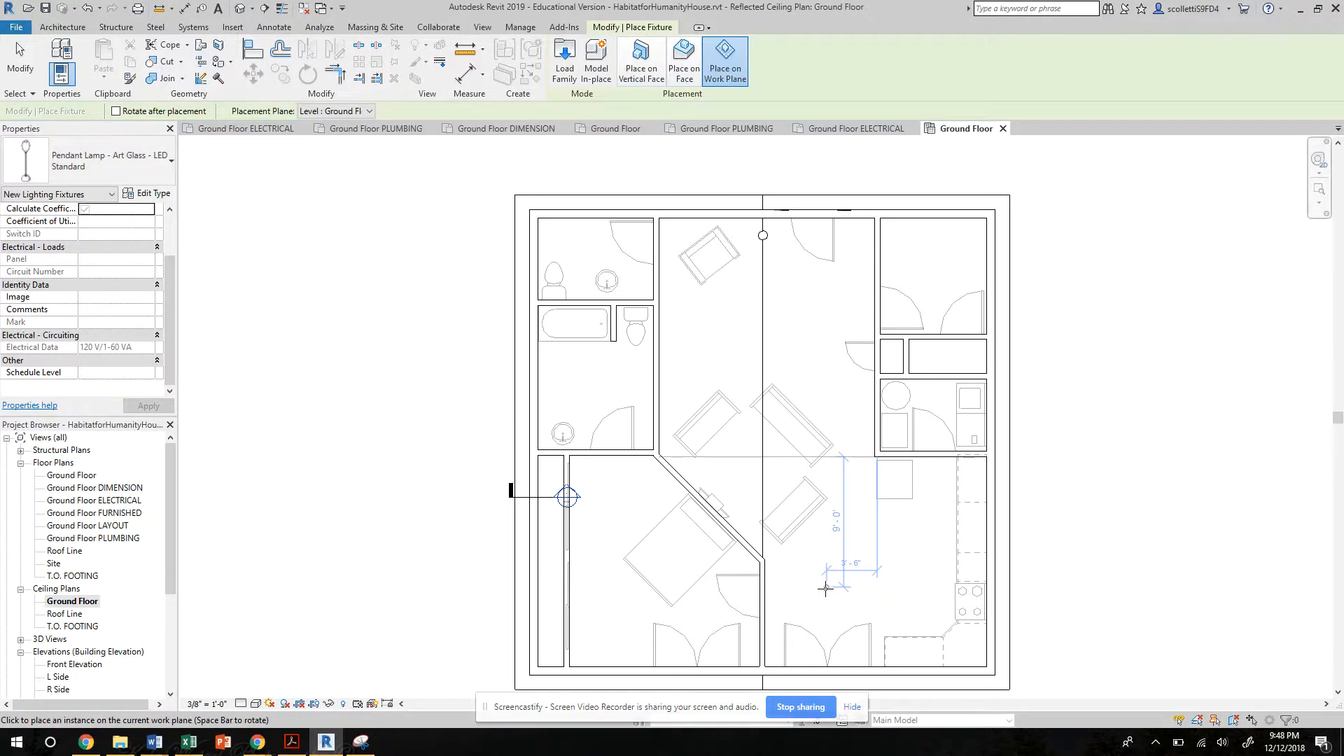
pyautogui.scroll(3, 826, 587)
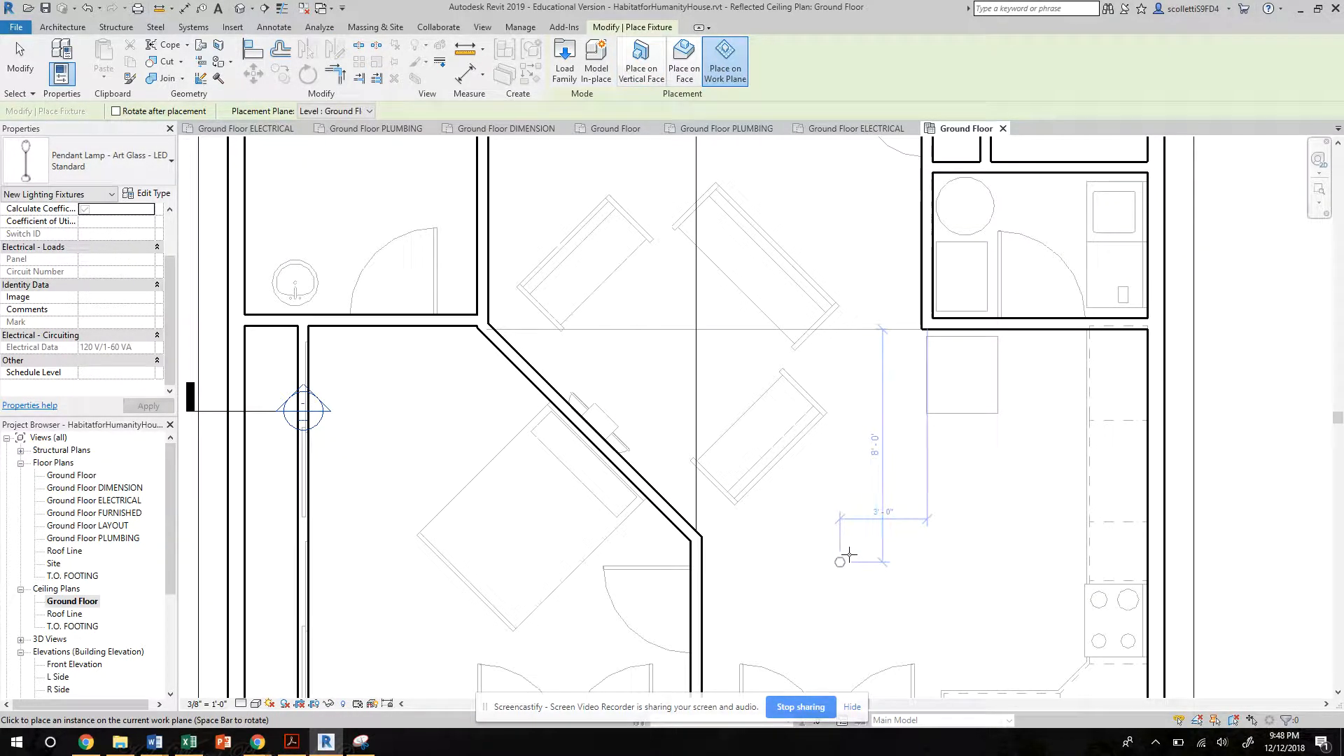
pyautogui.click(850, 552)
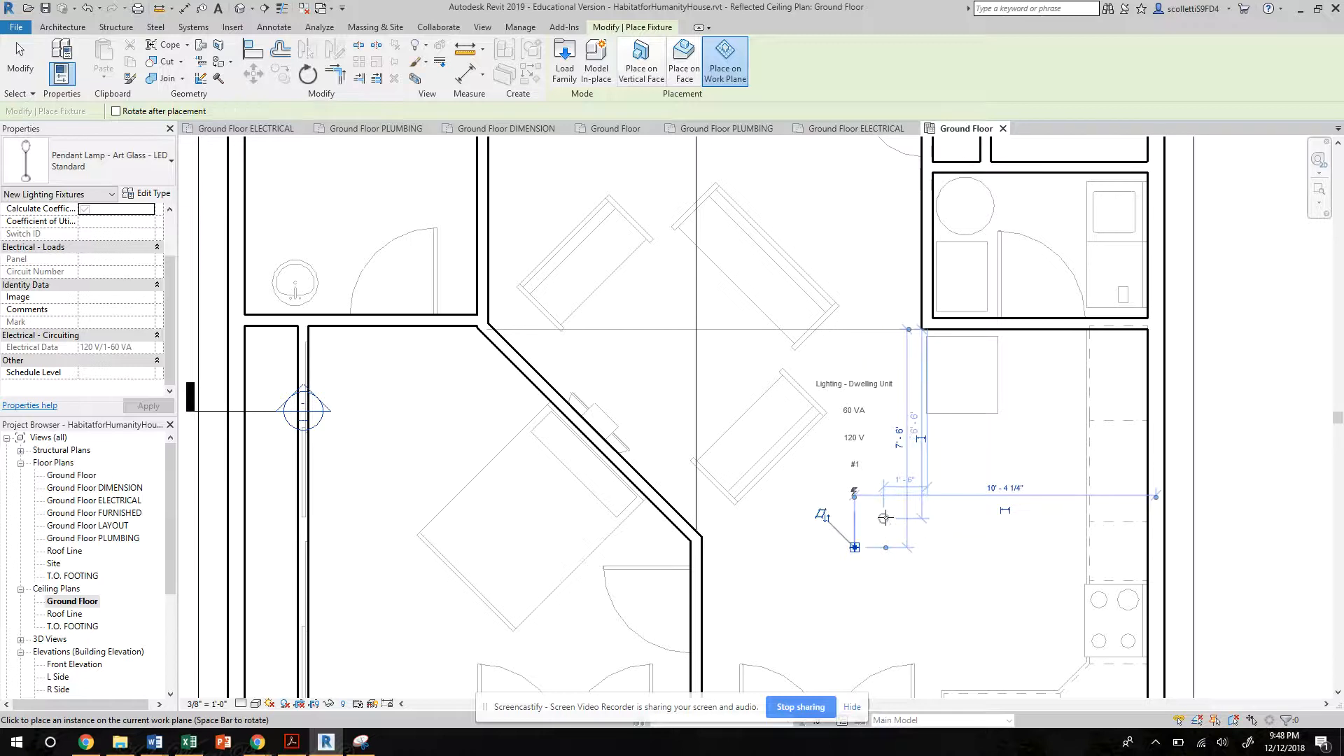
pyautogui.click(884, 518)
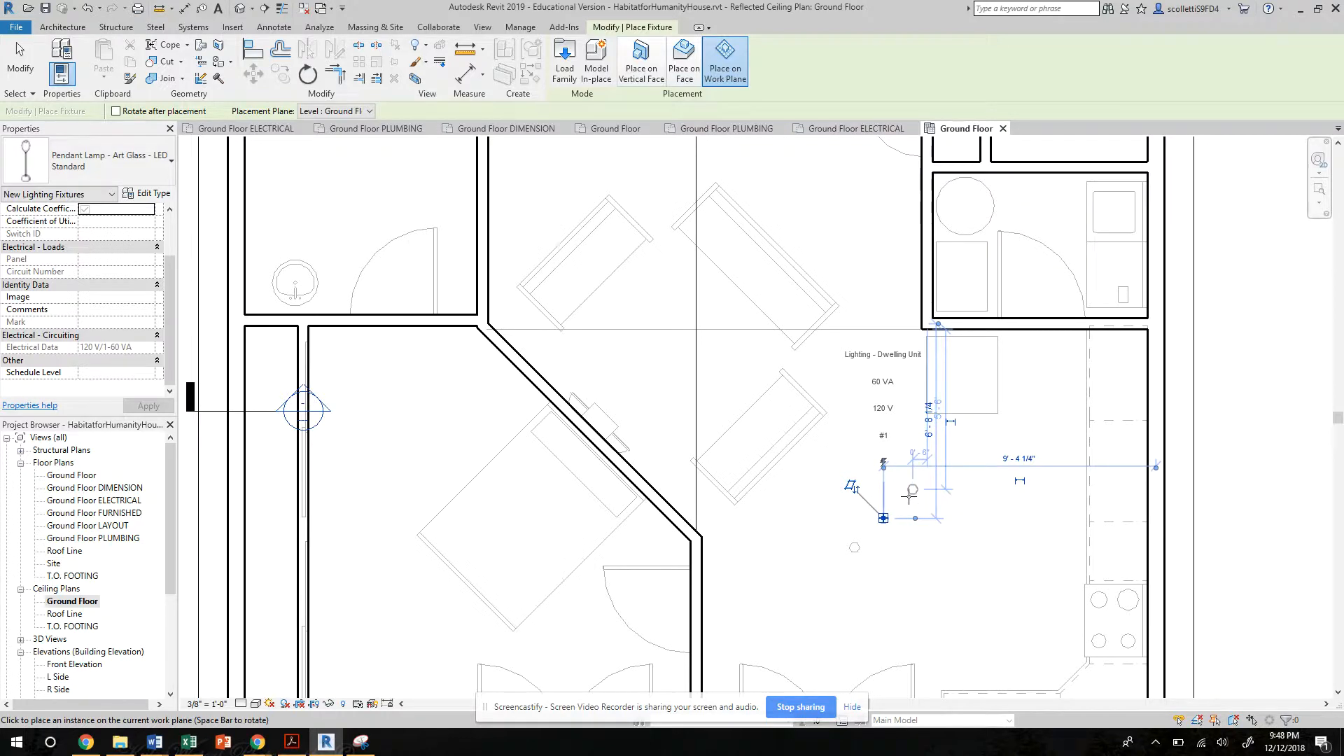
pyautogui.click(913, 489)
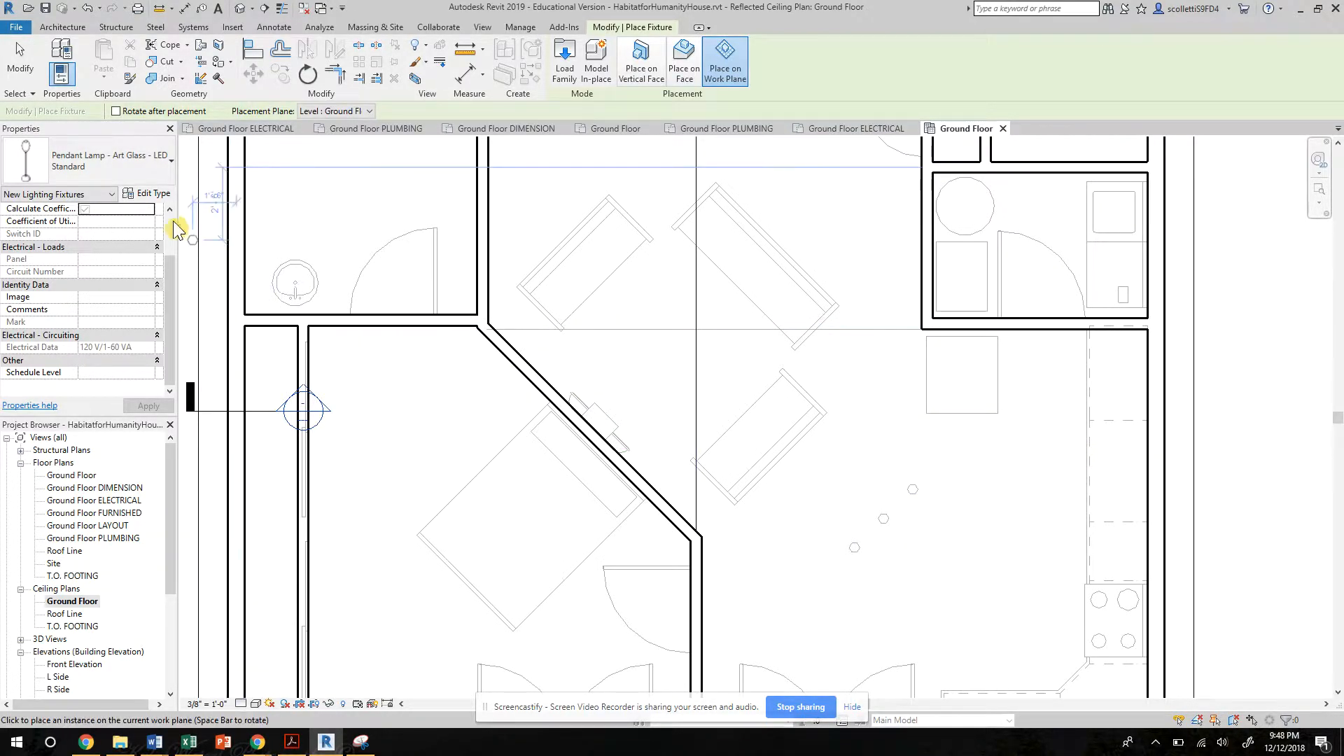
# Place three 4" Trimmed Wall Wash recessed lamps in a line along the kitchen counter, about 3'-6" from the exterior wall
pyautogui.click(160, 171)
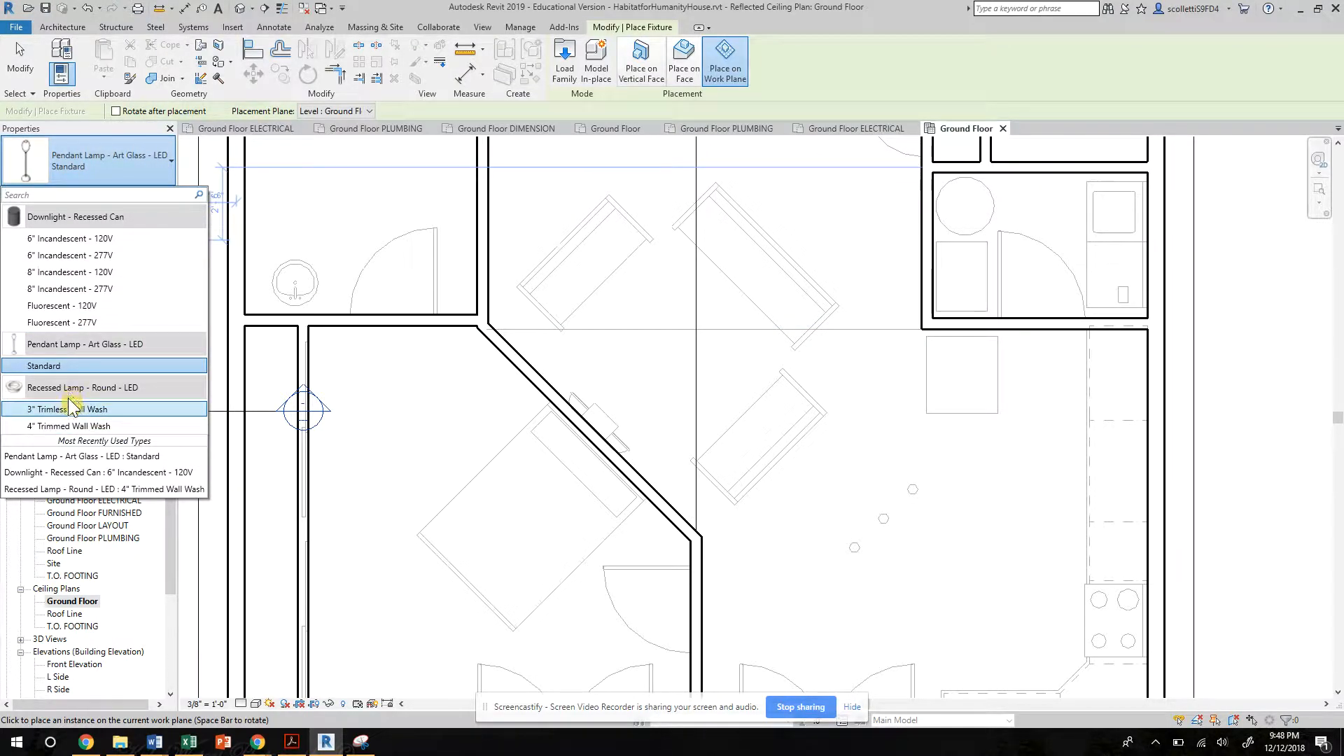
pyautogui.click(77, 429)
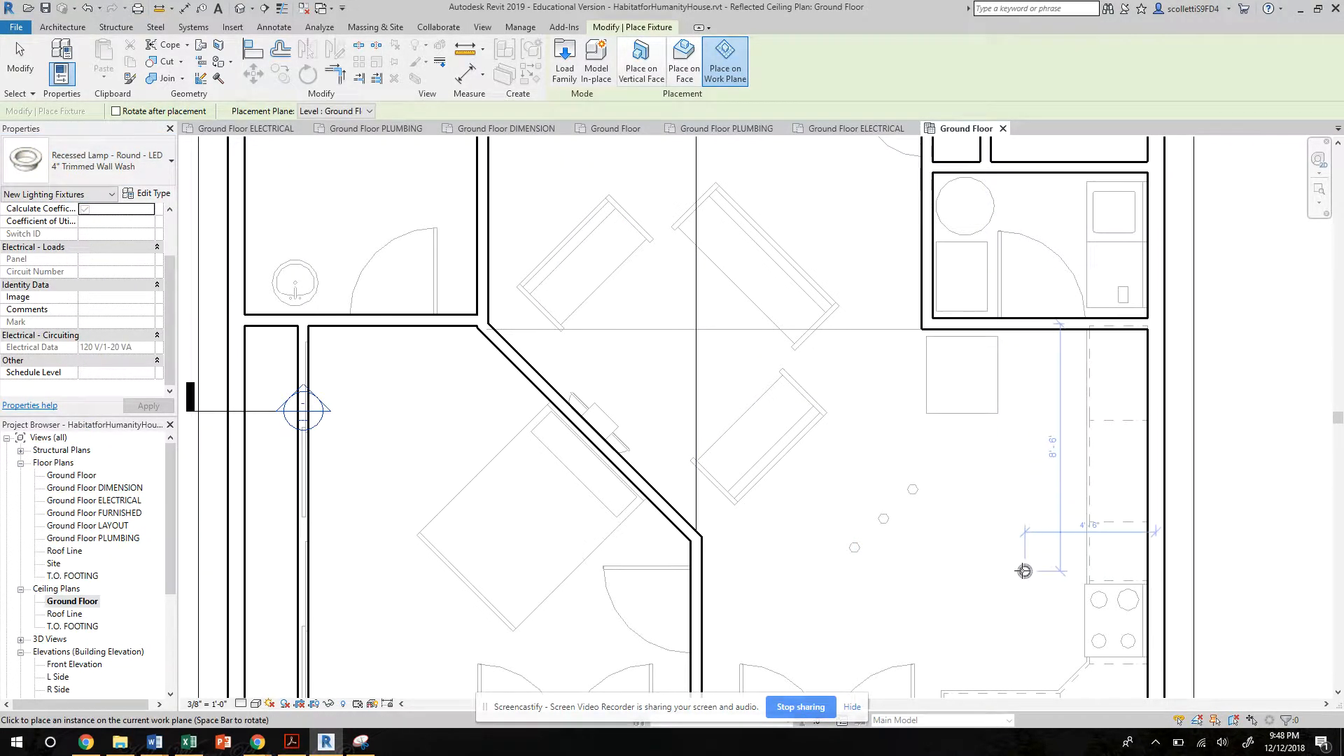
pyautogui.moveTo(1024, 571); pyautogui.dragTo(1044, 452, button='middle')
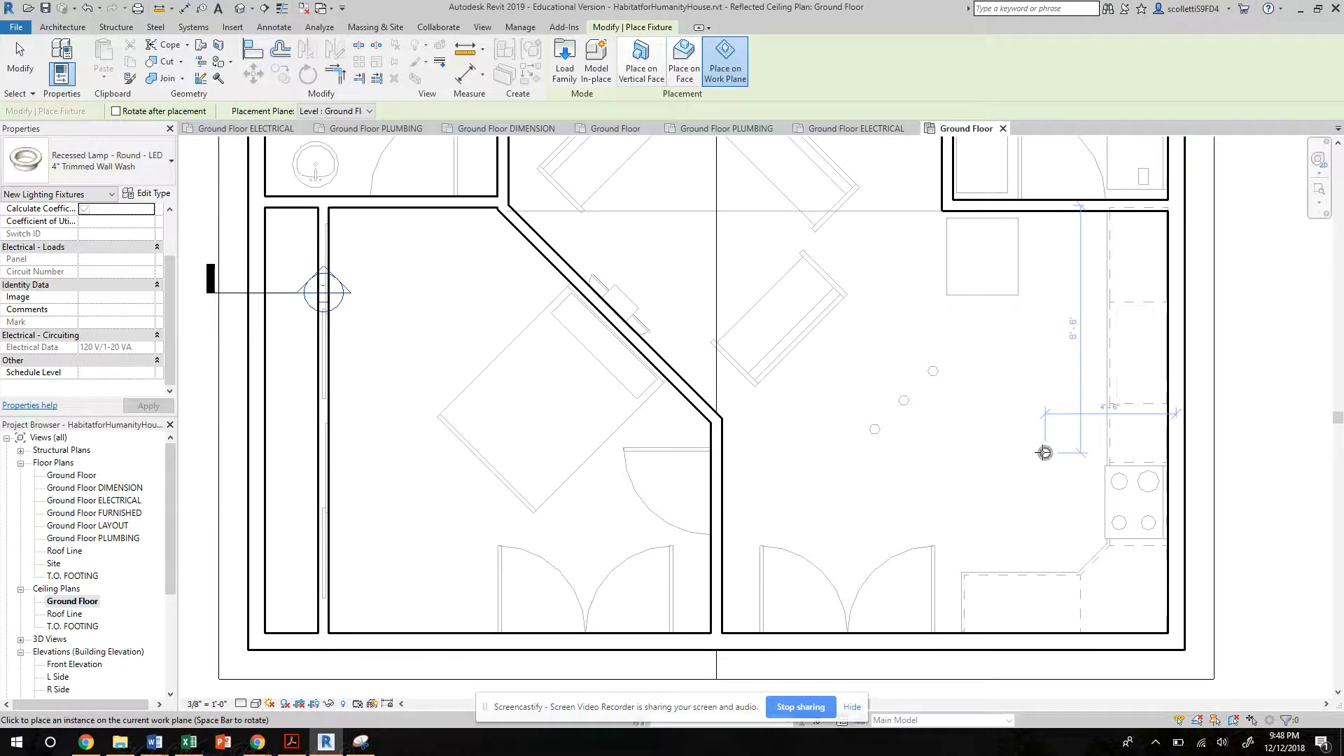
pyautogui.click(1074, 336)
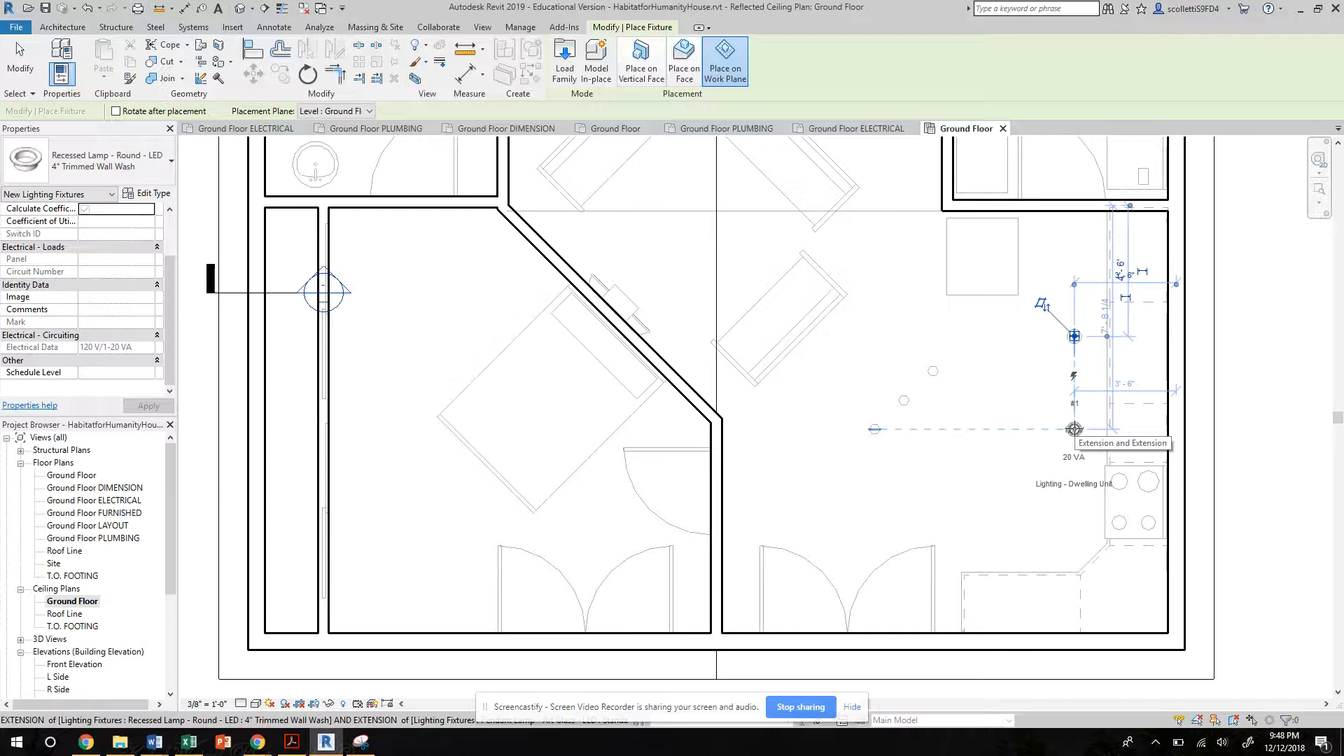
pyautogui.click(1074, 429)
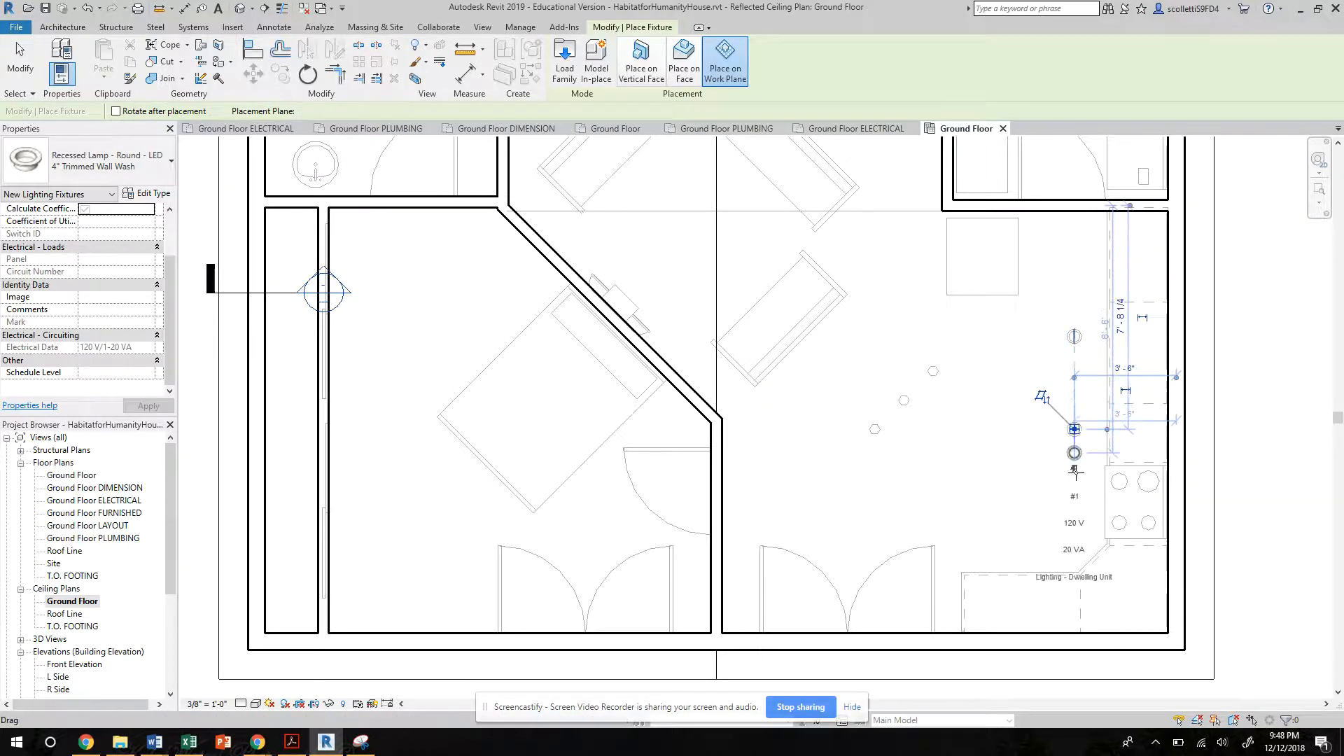
pyautogui.click(1075, 524)
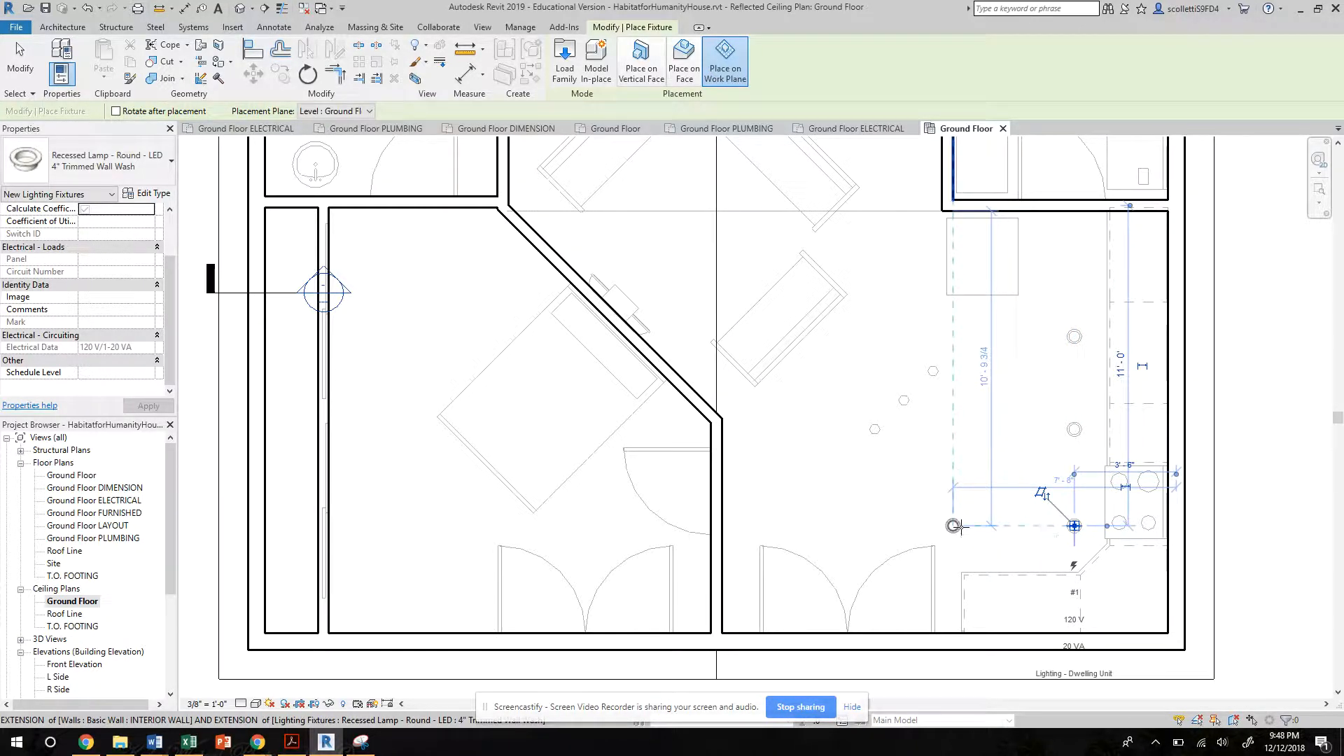
# Add four more recessed lamps: two aligned about 7'-8" from the exterior wall, one near the double doors, and one level with the middle pendant
pyautogui.click(954, 525)
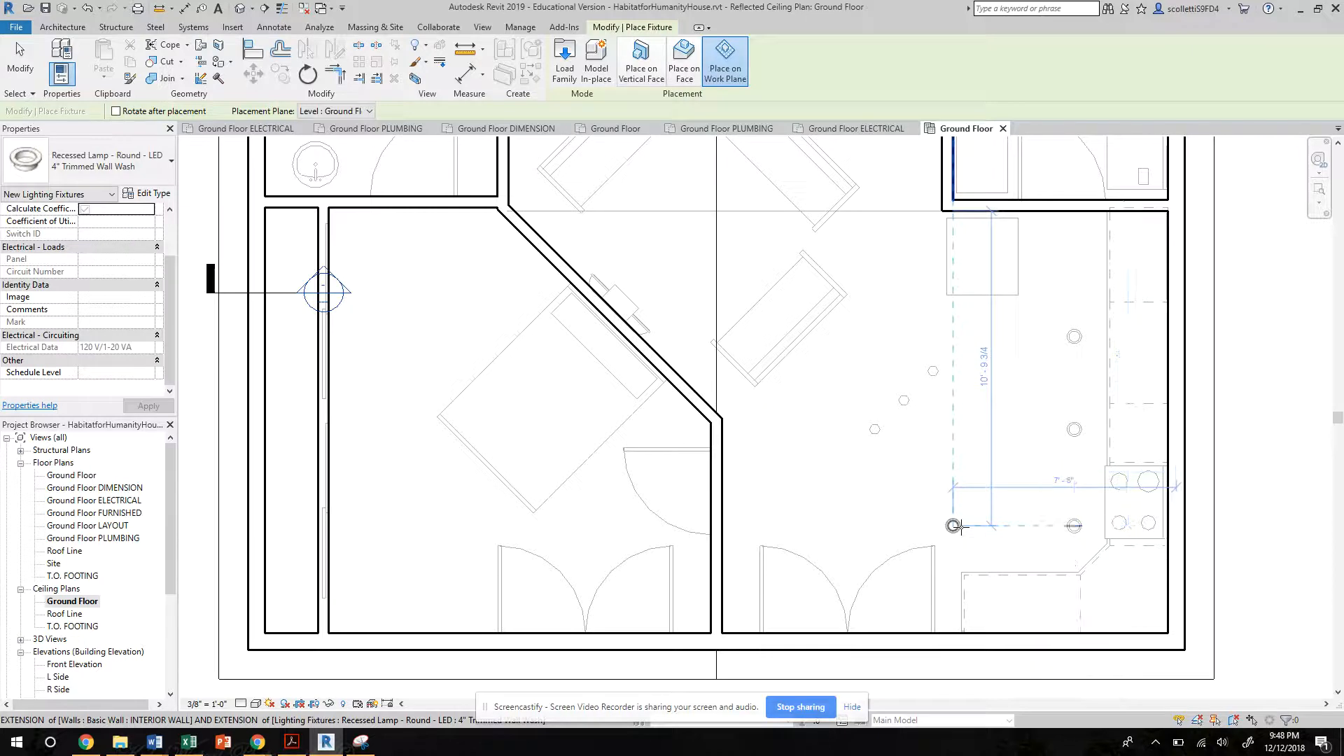
pyautogui.click(954, 429)
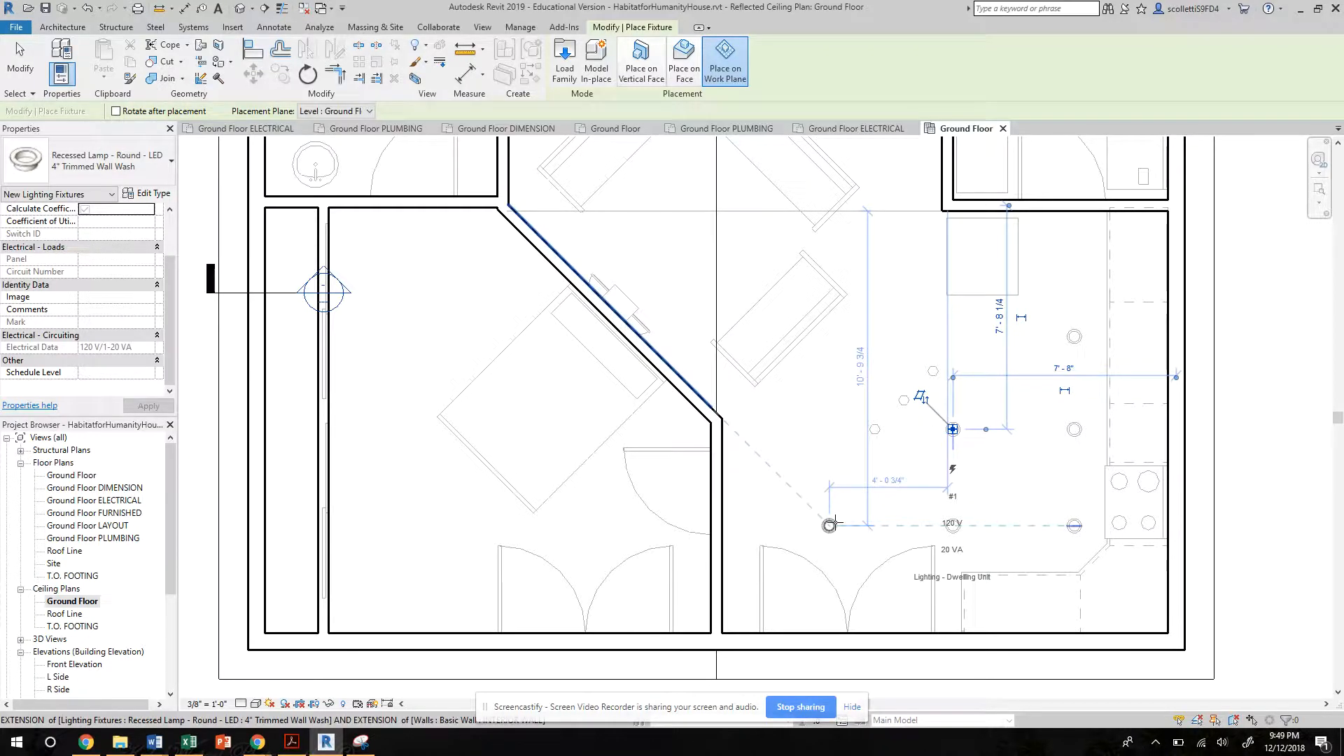
pyautogui.click(831, 523)
pyautogui.click(829, 525)
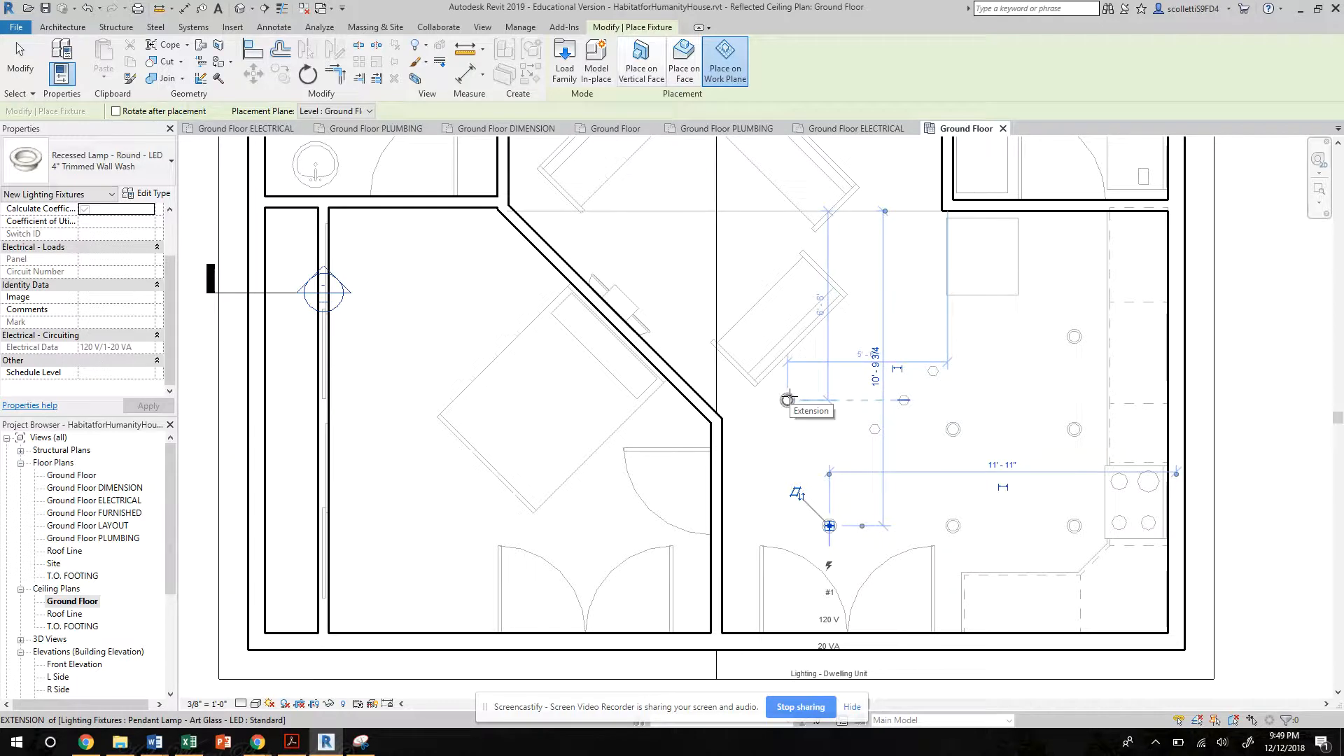
pyautogui.click(787, 400)
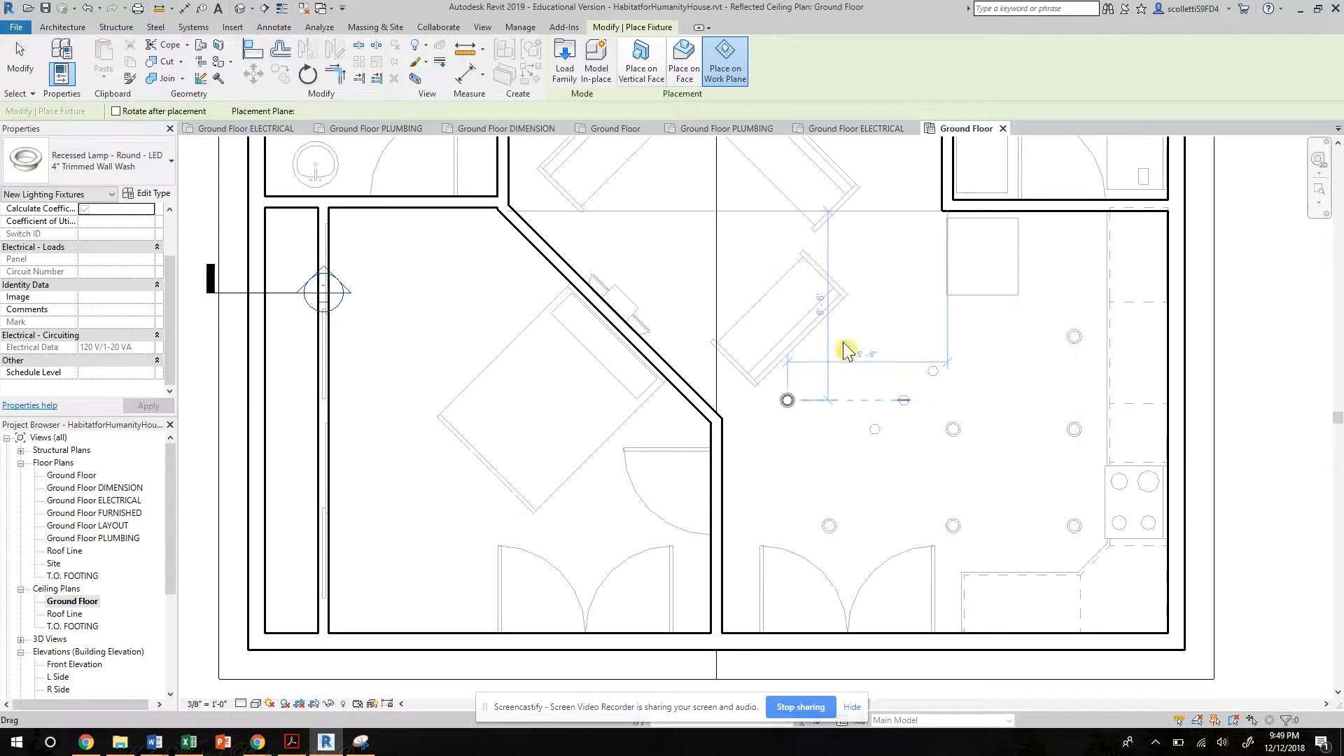
# Place one recessed lamp beside the refrigerator and three above the living room seating, two of them aligned about 5'-0" from the centre line
pyautogui.click(890, 310)
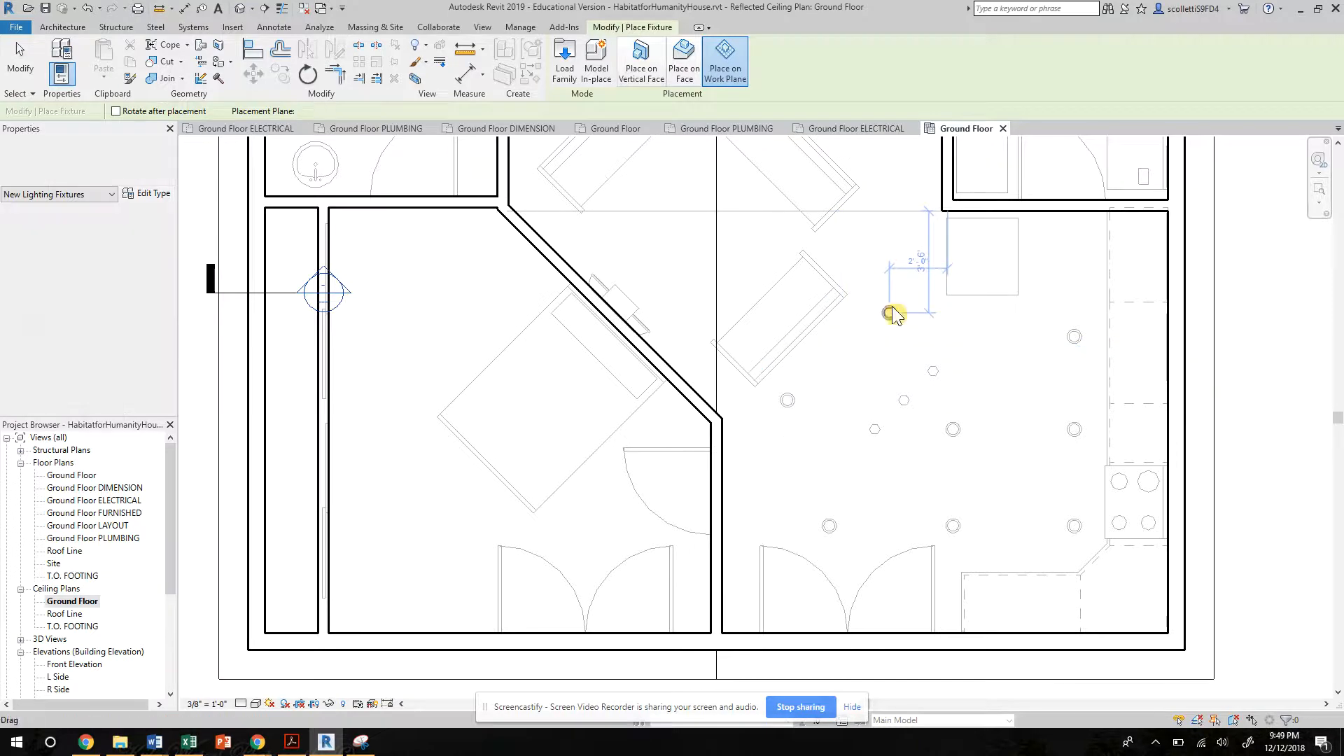
pyautogui.scroll(-1, 857, 304)
pyautogui.scroll(-2, 857, 304)
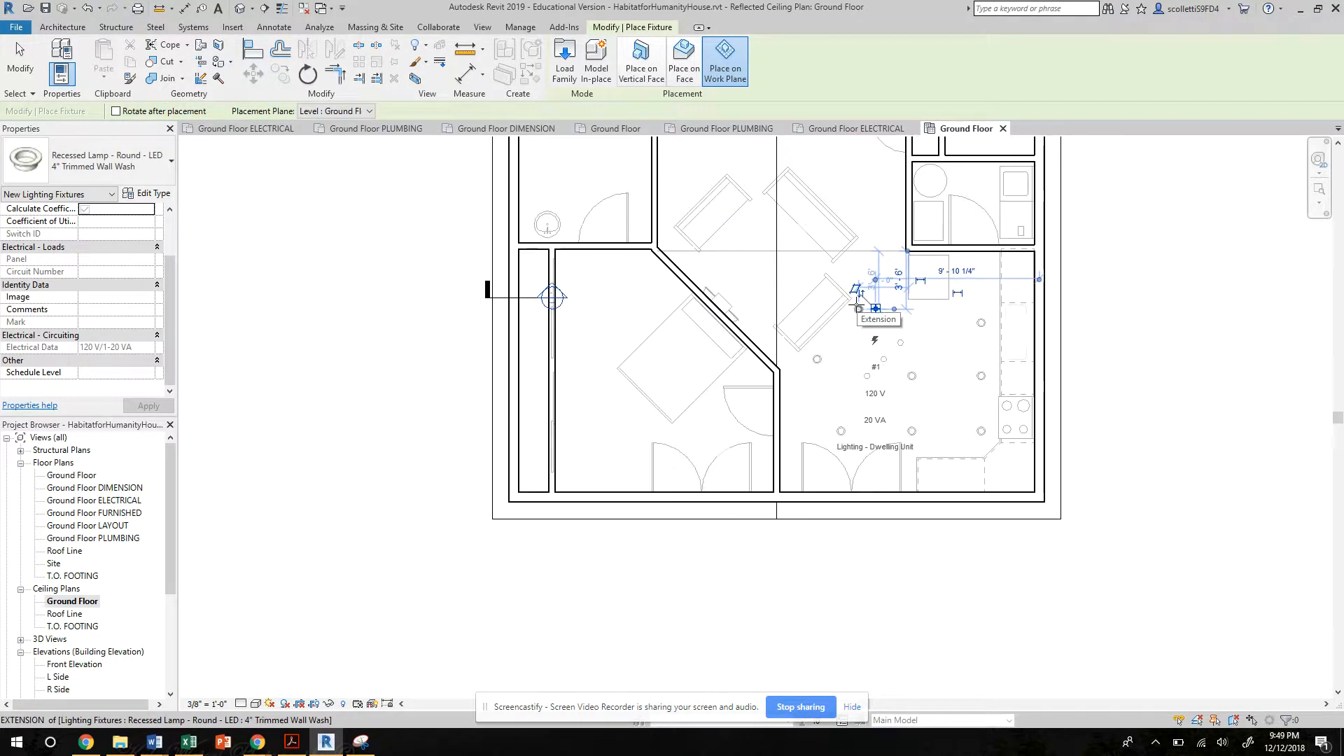
pyautogui.moveTo(797, 181); pyautogui.dragTo(849, 318, button='middle')
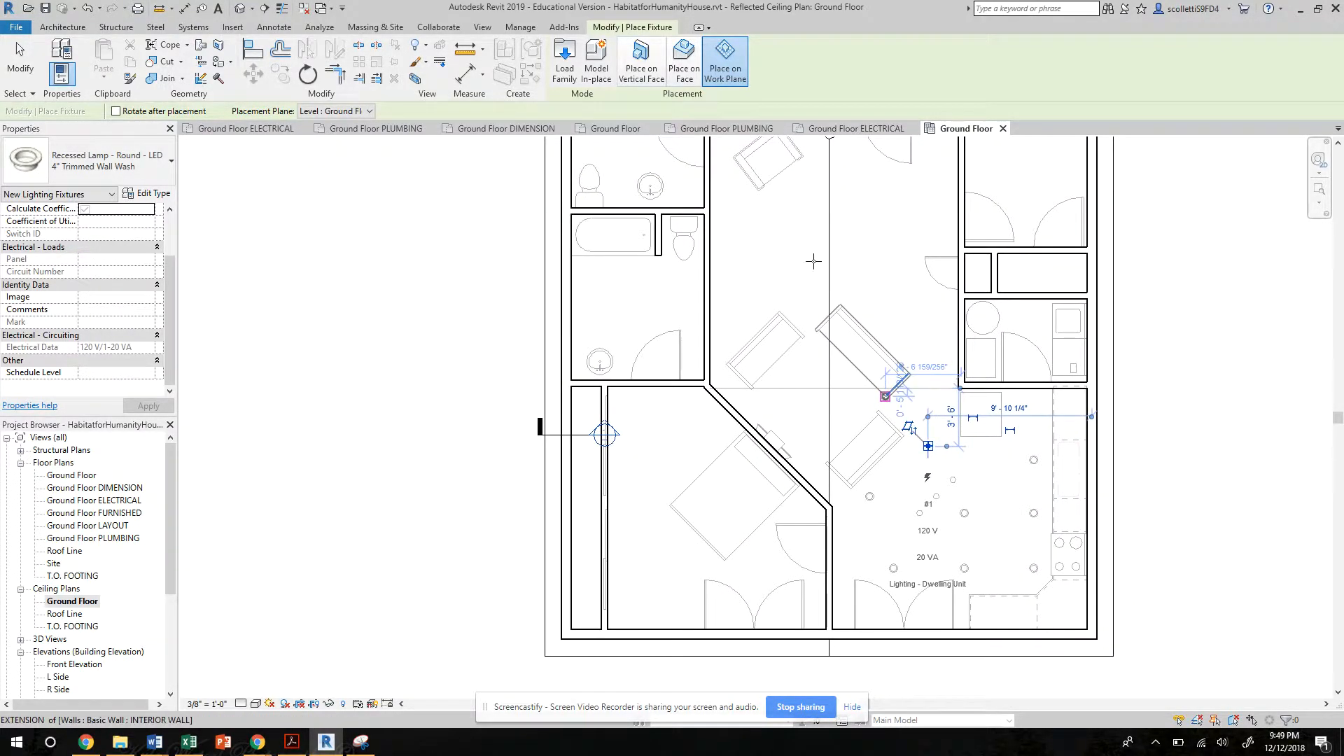
pyautogui.click(746, 227)
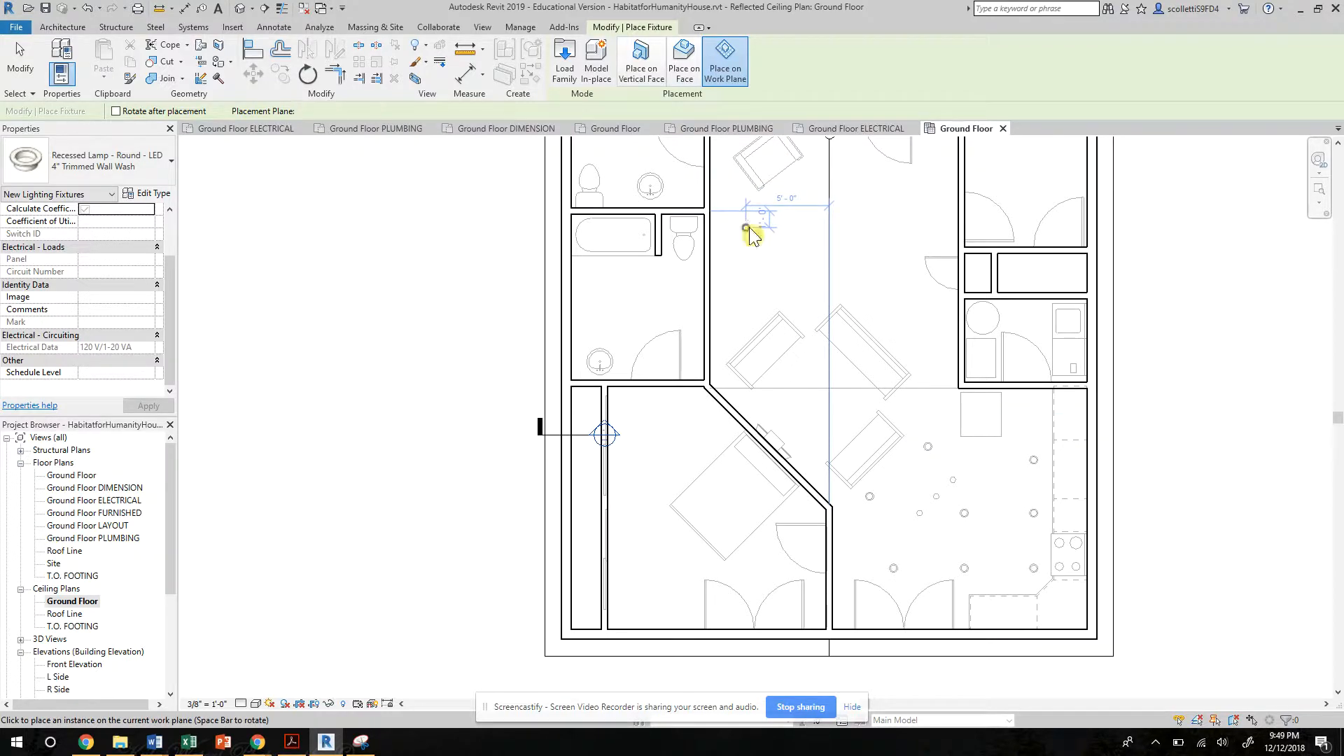
pyautogui.click(746, 283)
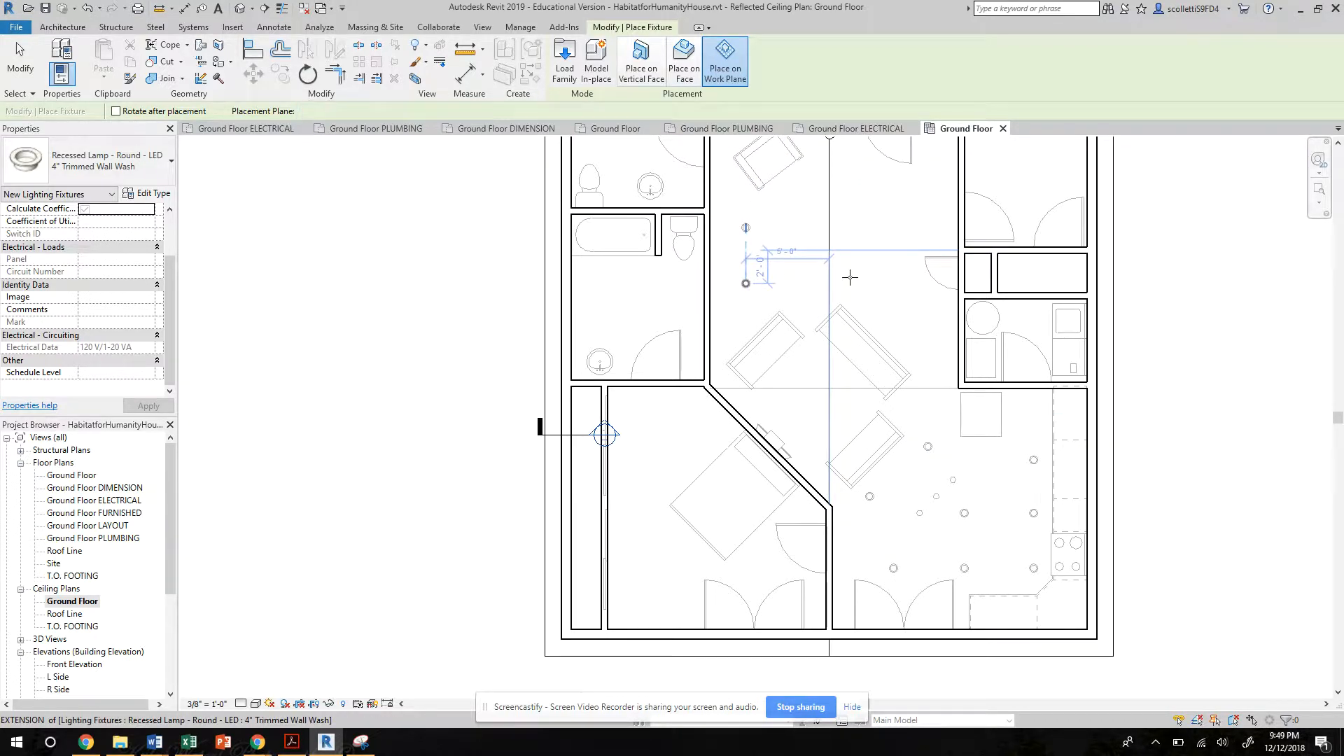
pyautogui.click(903, 283)
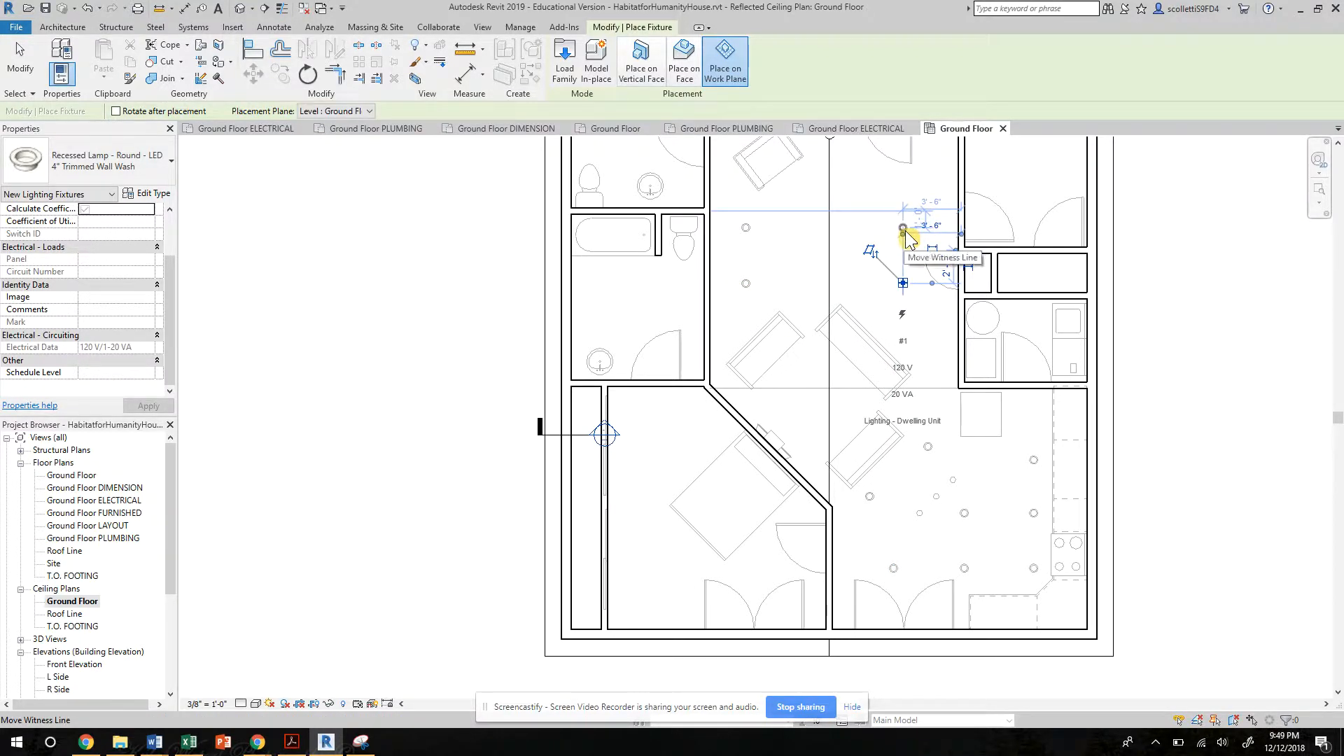
# Add a recessed lamp about 4'-0" from the exterior wall at the entry door and another completing the living room's four-lamp rectangle
pyautogui.moveTo(903, 227); pyautogui.dragTo(948, 162)
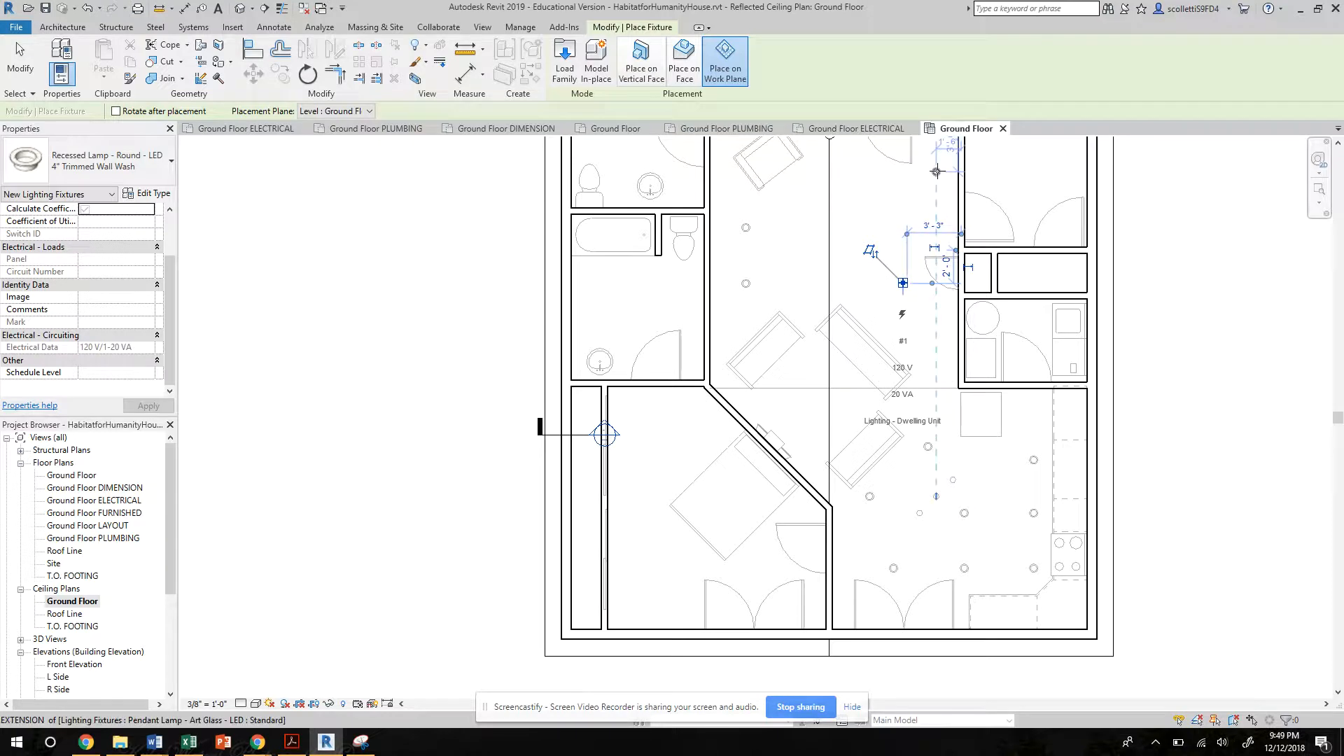
pyautogui.moveTo(946, 206); pyautogui.dragTo(940, 280, button='middle')
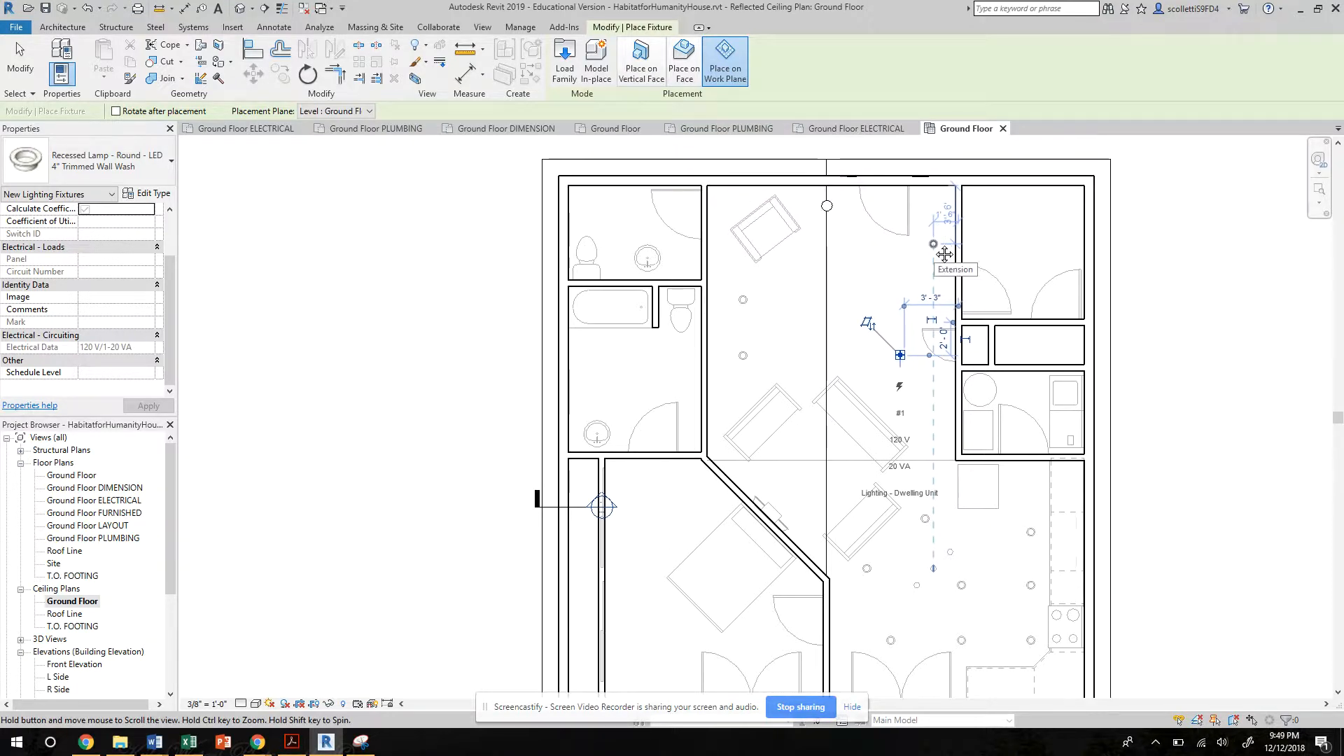
pyautogui.click(877, 245)
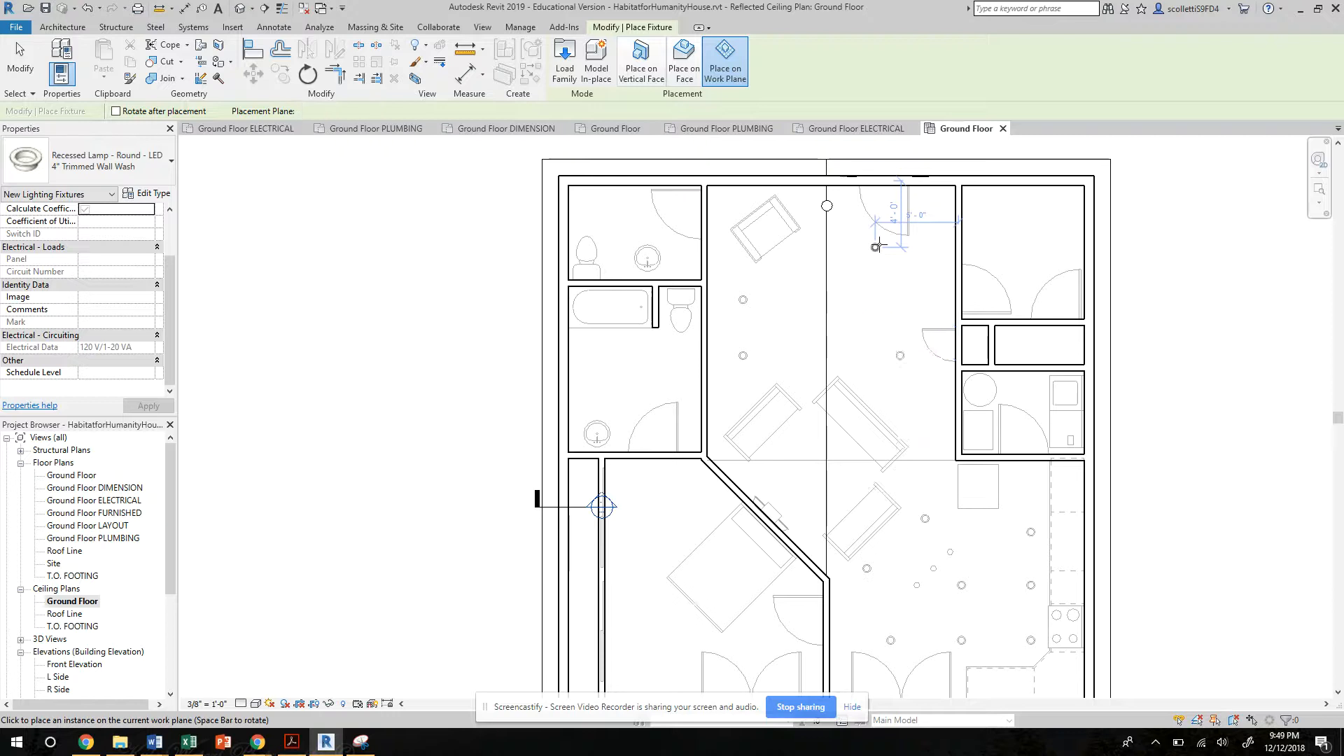
pyautogui.click(901, 299)
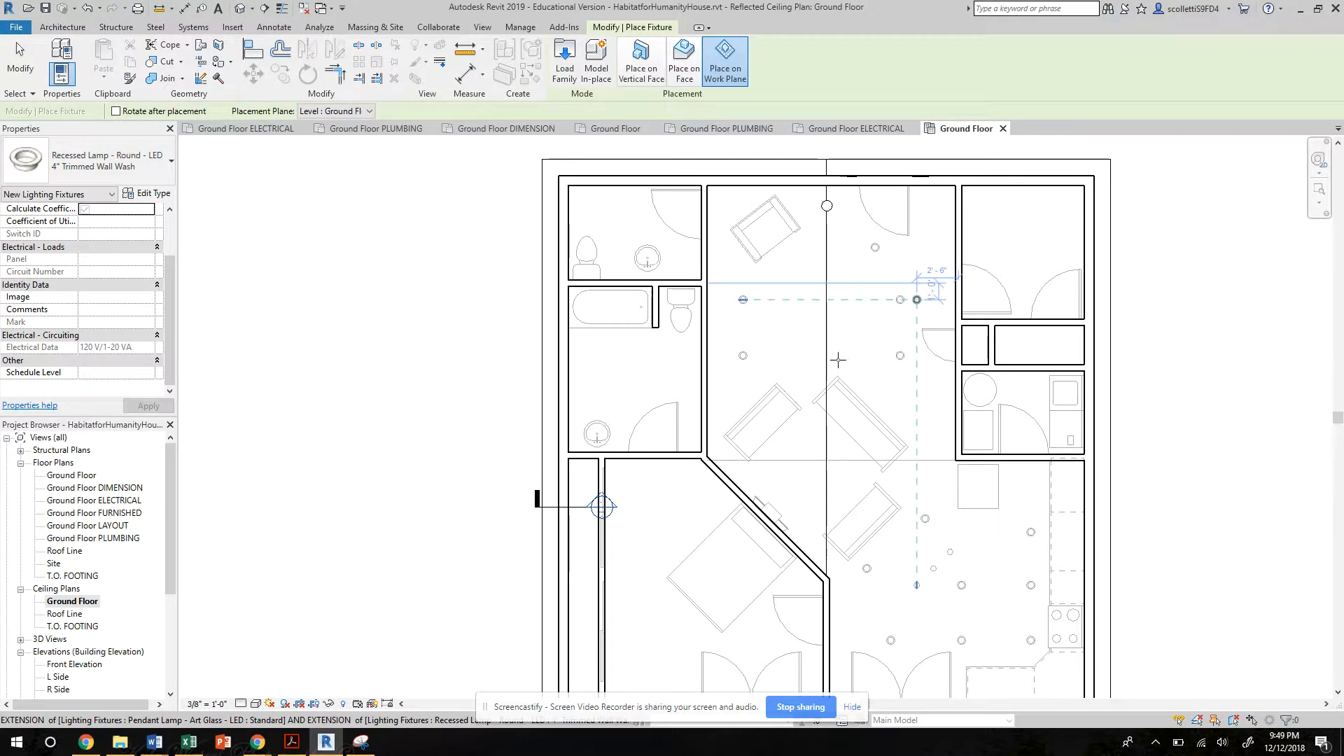
# Place one recessed lamp in the middle of the bathroom with the tub and two aligned lamps beside the bed in the bedroom
pyautogui.click(638, 372)
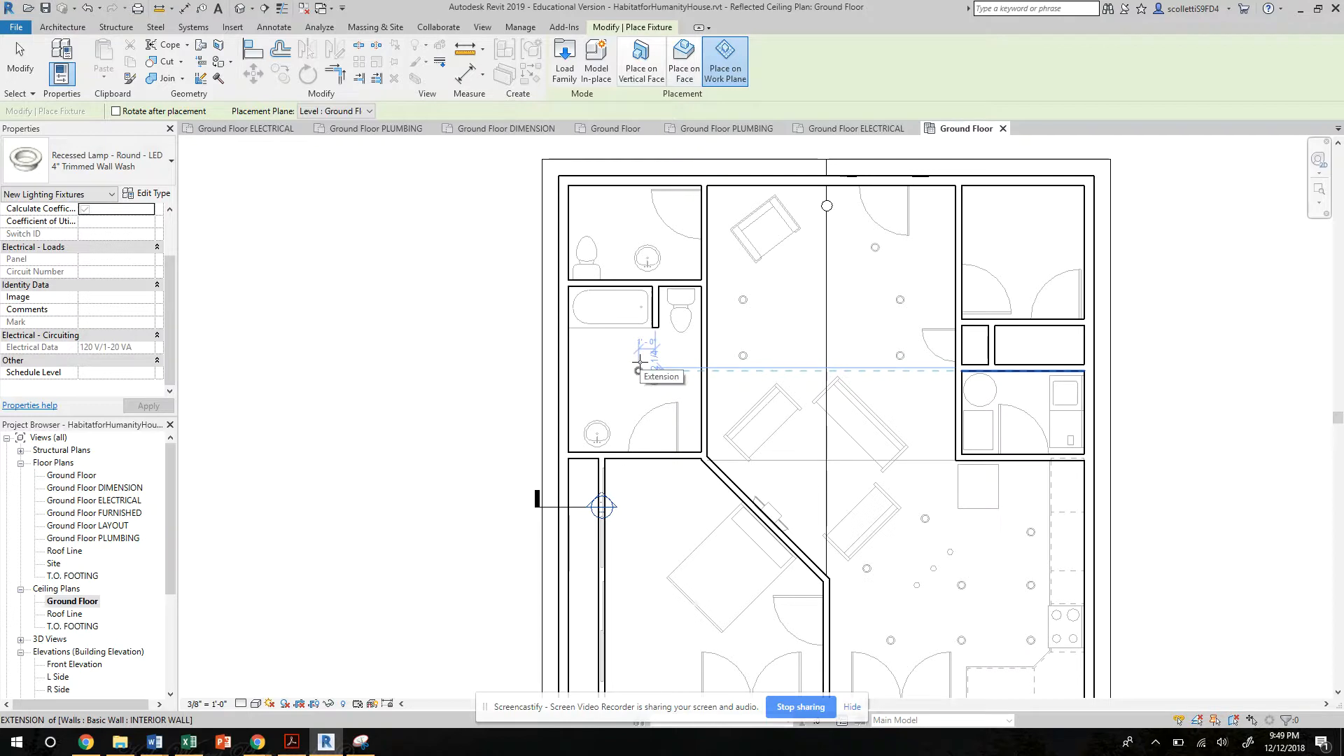
pyautogui.click(639, 362)
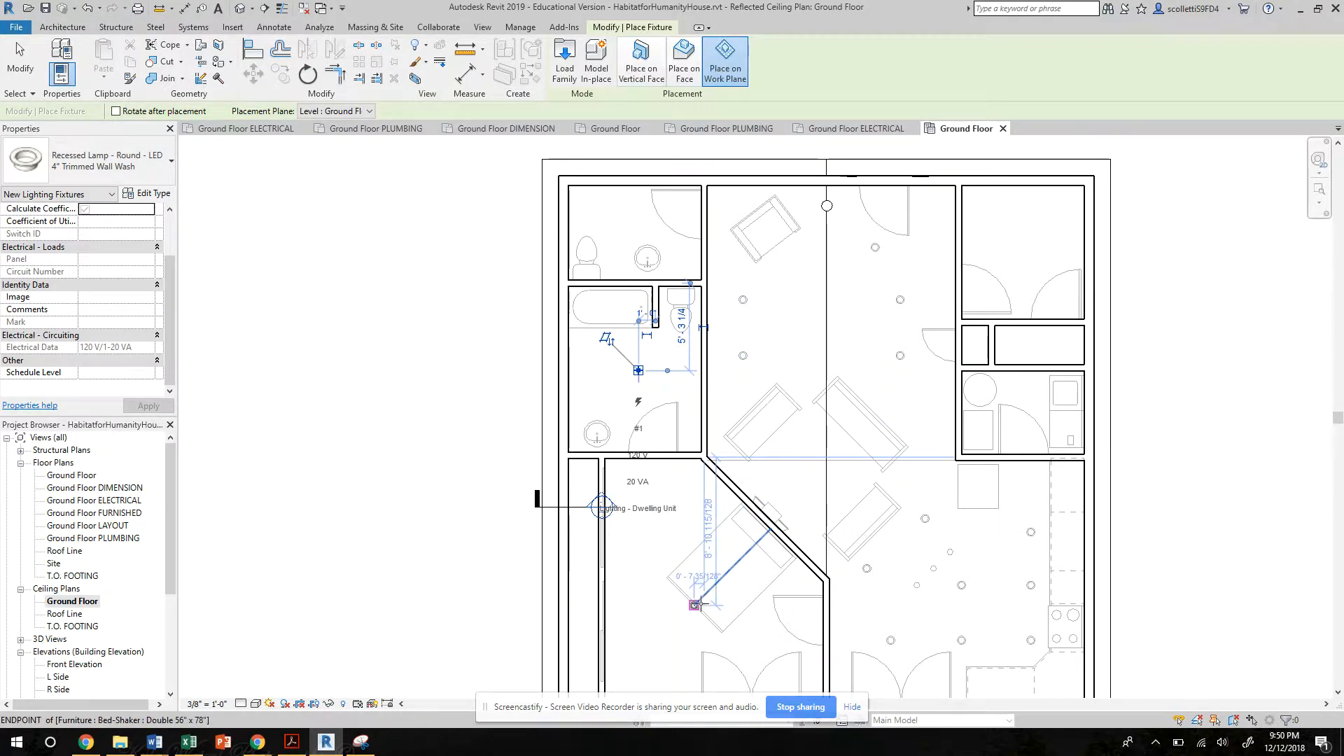
pyautogui.click(647, 660)
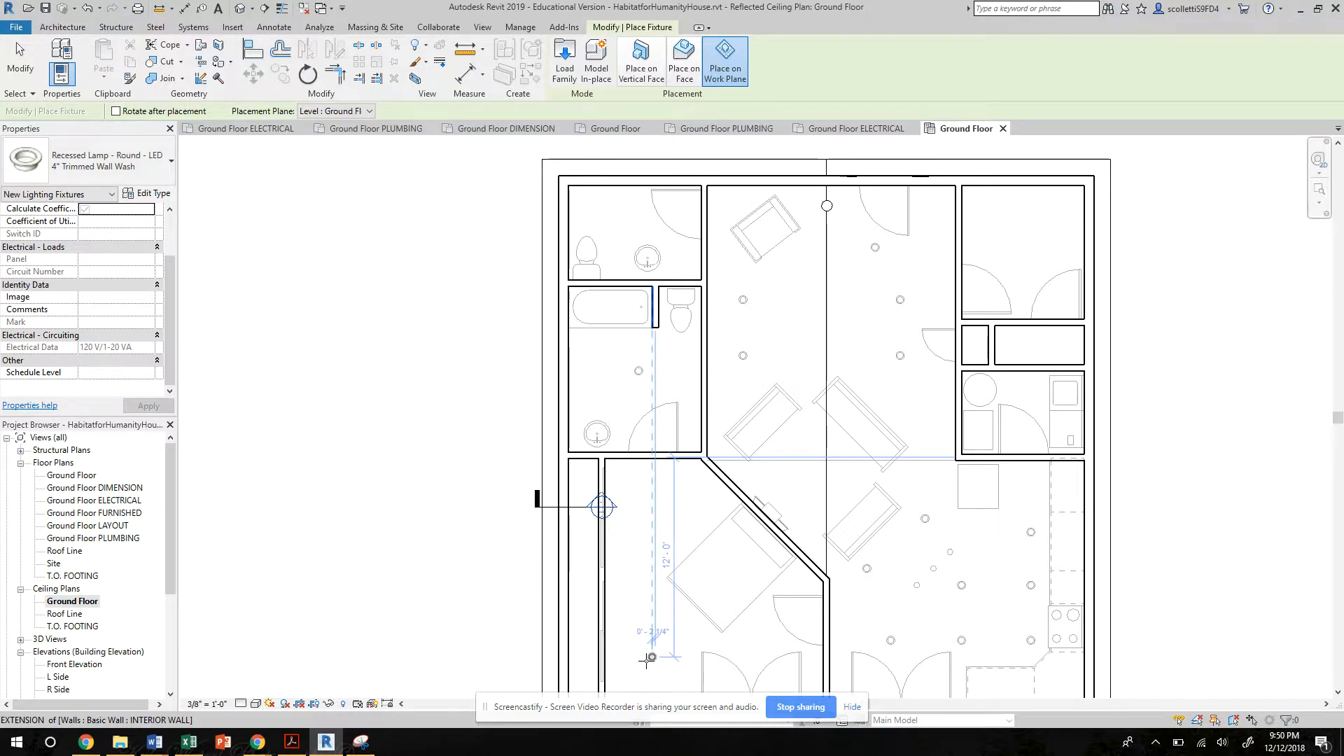
pyautogui.click(650, 551)
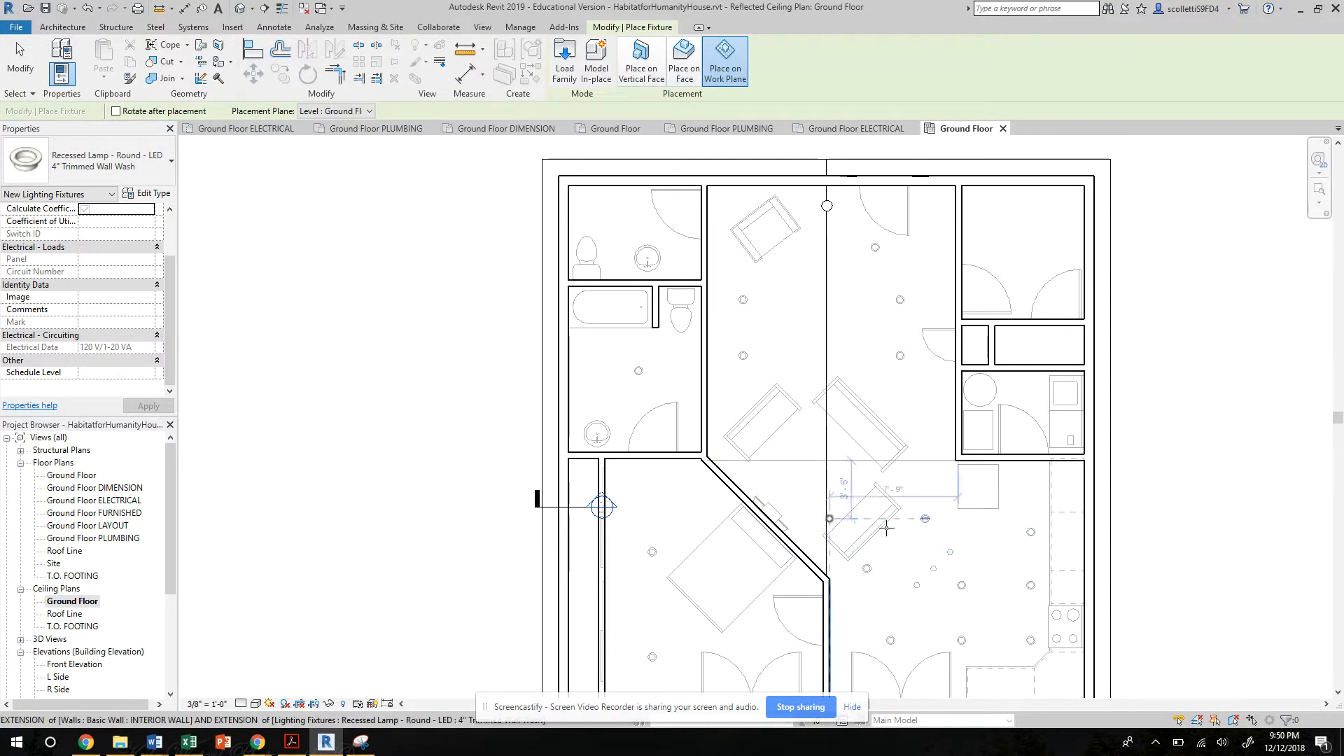
pyautogui.press('Escape')
pyautogui.press('Escape')
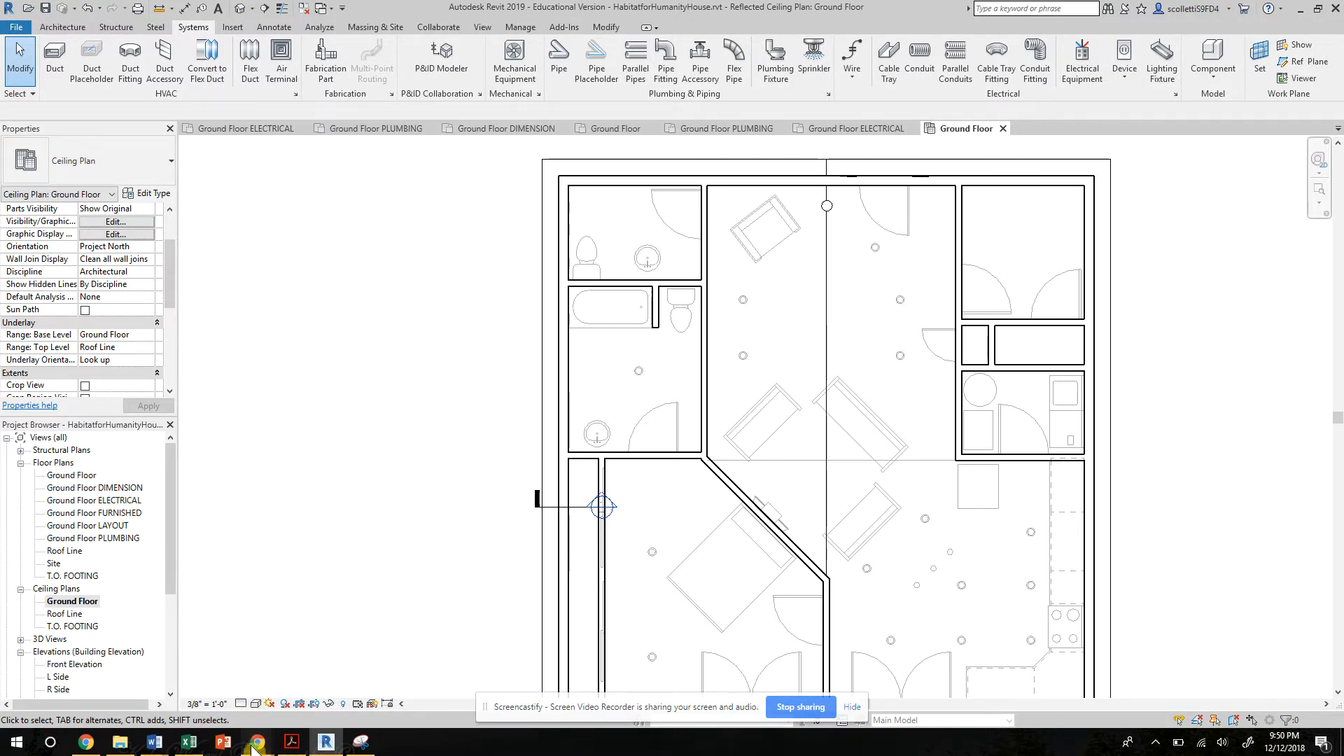
pyautogui.moveTo(257, 741)
pyautogui.click(952, 711)
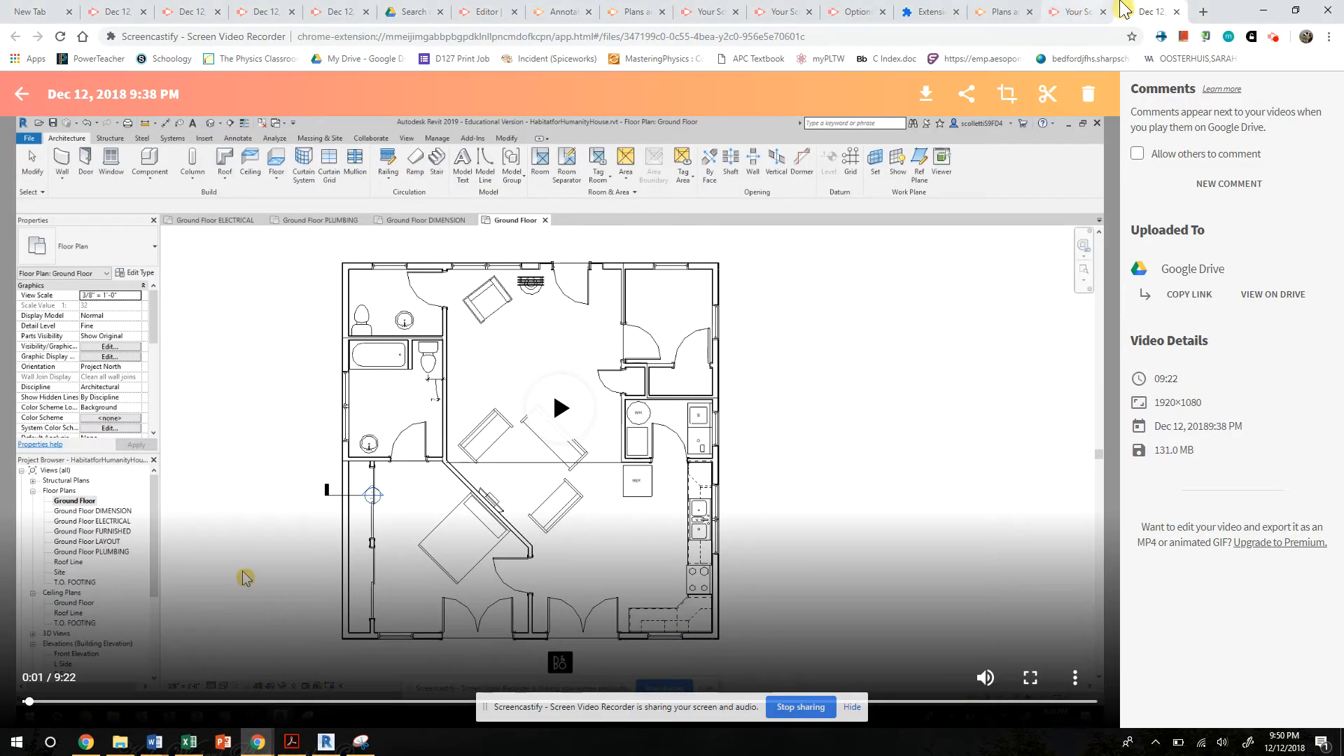
pyautogui.click(1275, 37)
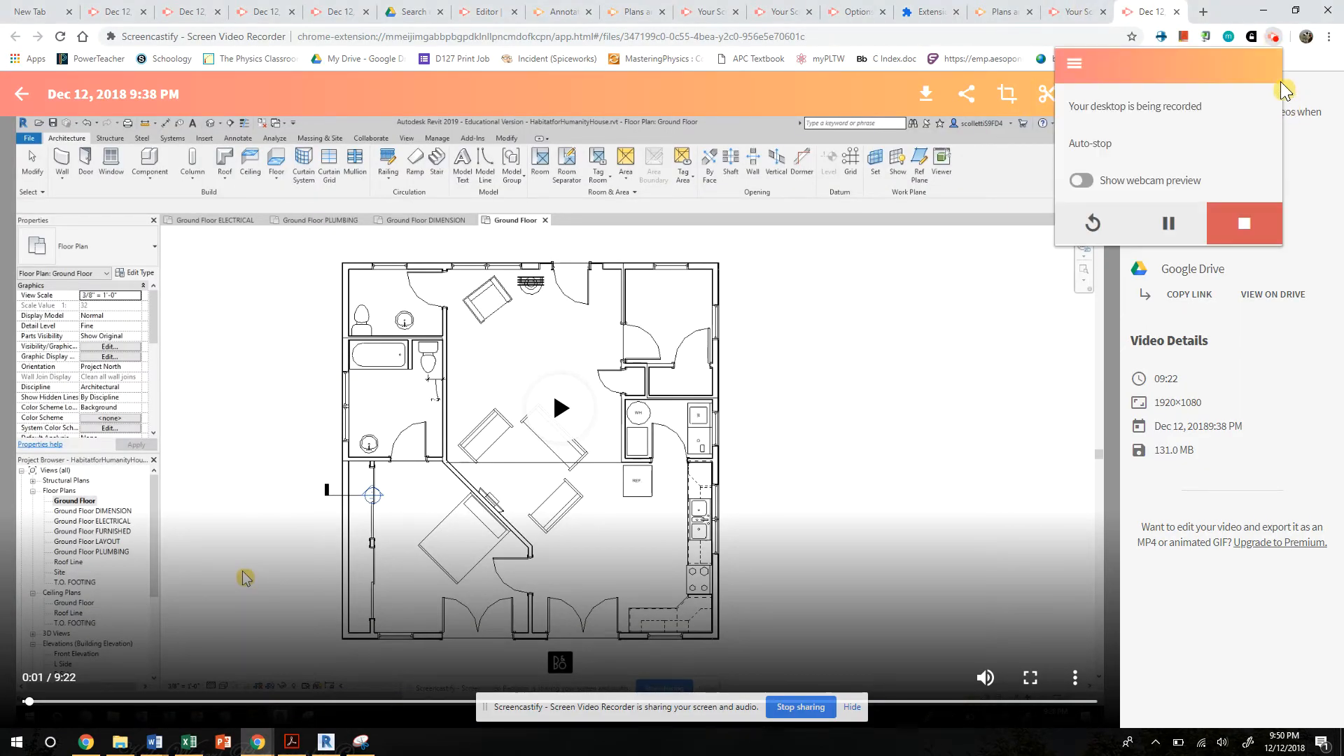